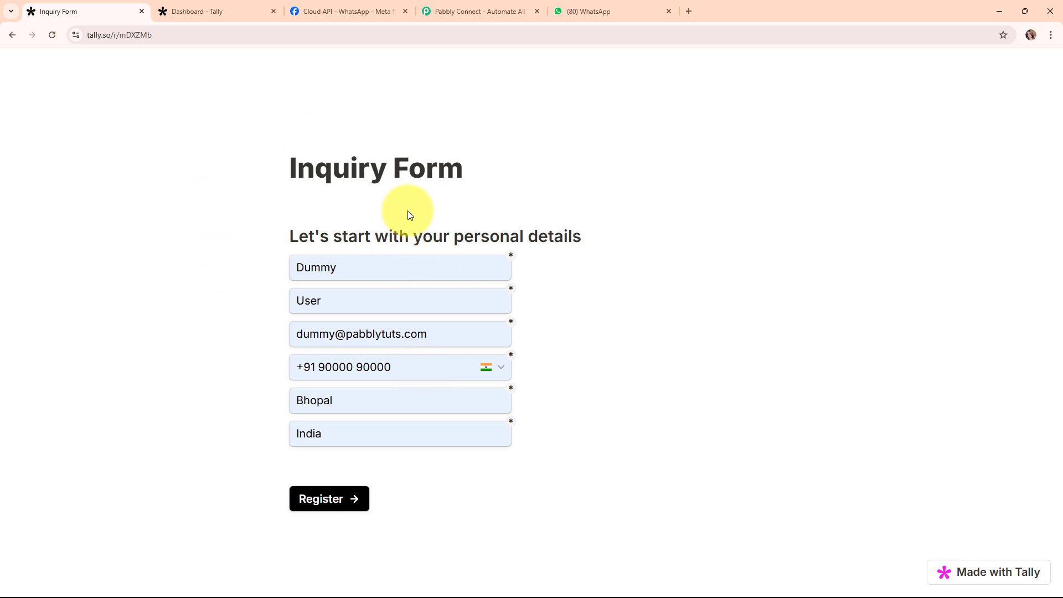
pyautogui.click(588, 8)
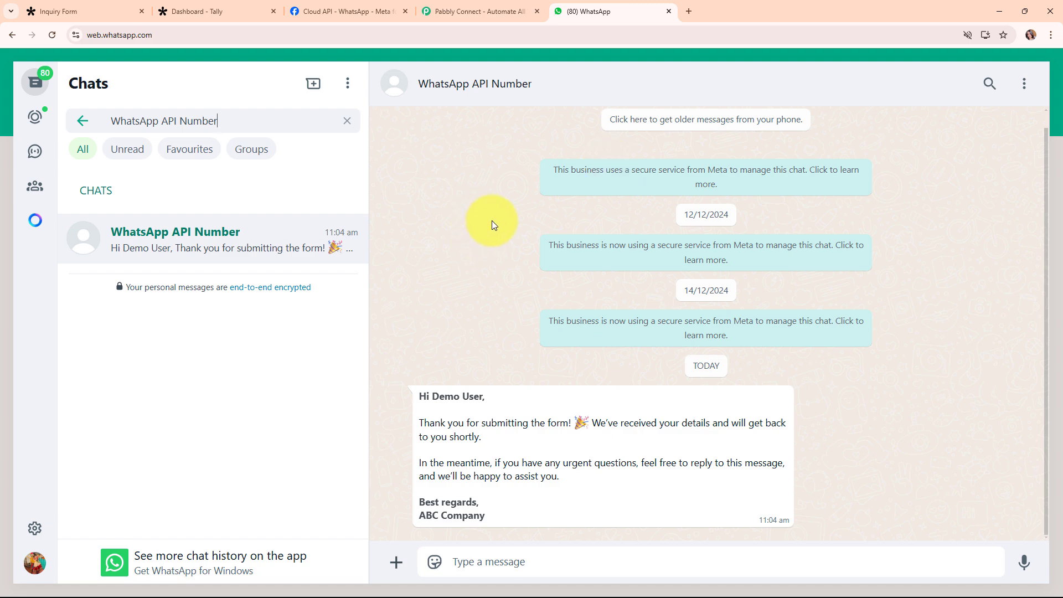
pyautogui.click(123, 5)
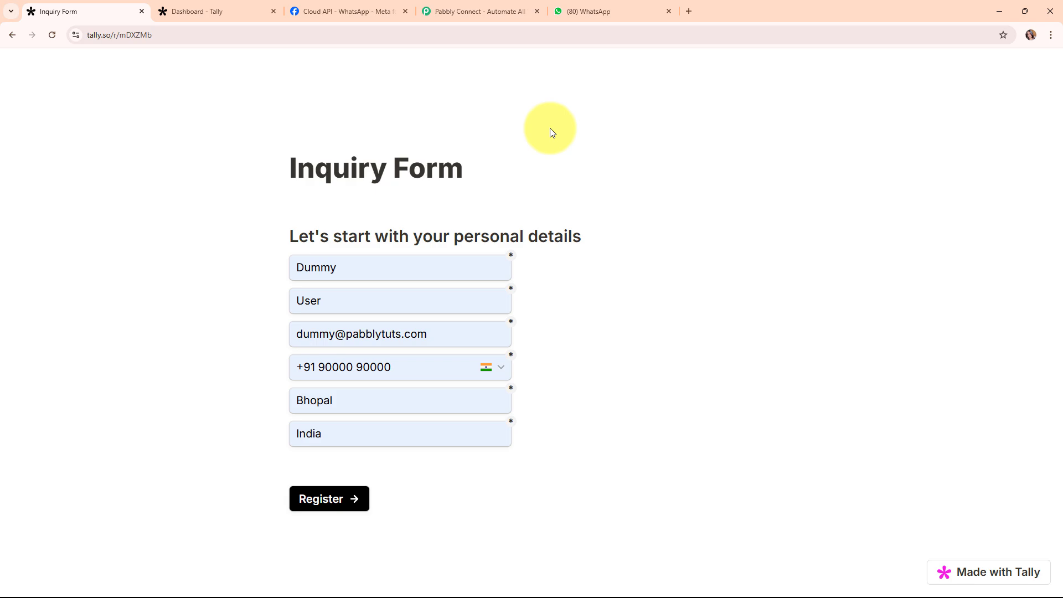
pyautogui.click(589, 11)
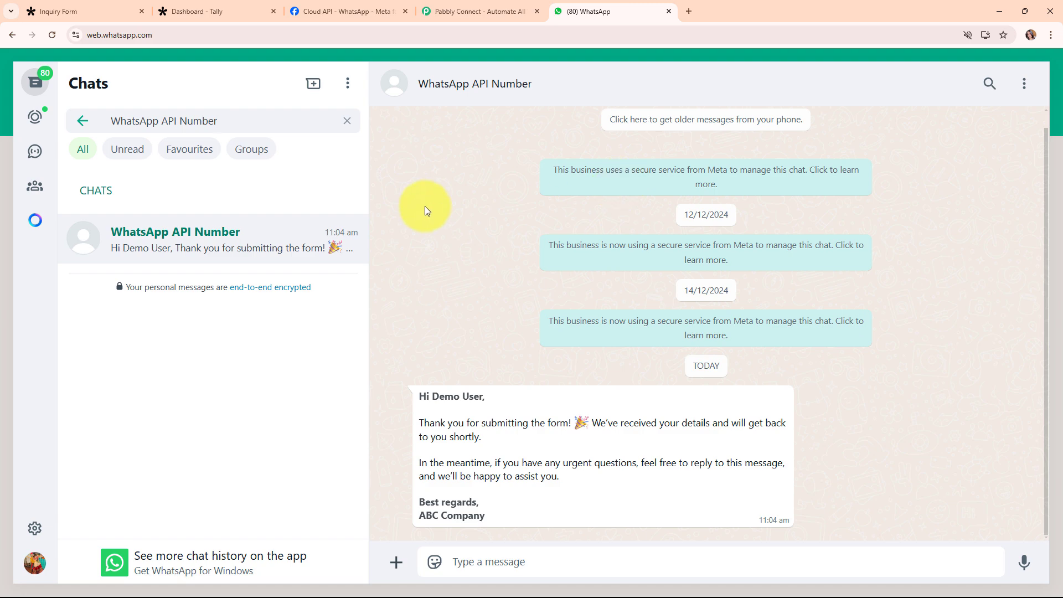
pyautogui.click(112, 5)
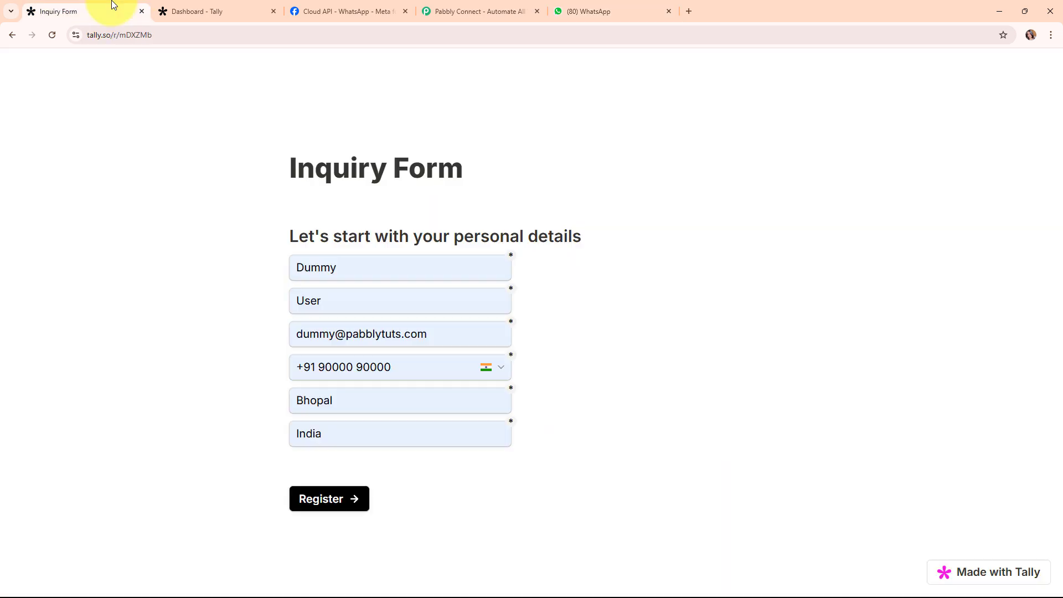
pyautogui.click(585, 5)
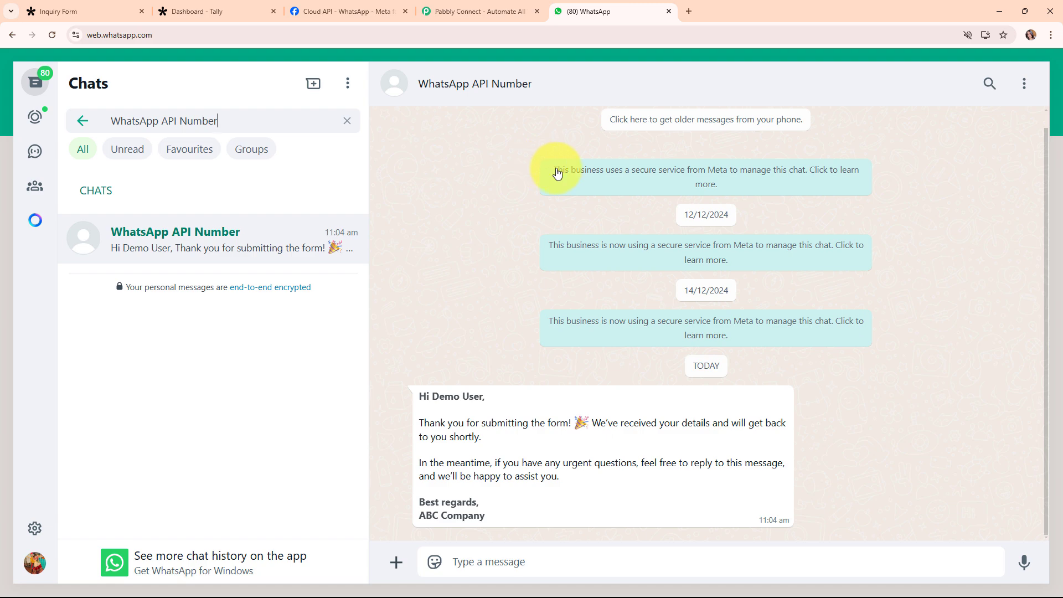
pyautogui.click(94, 5)
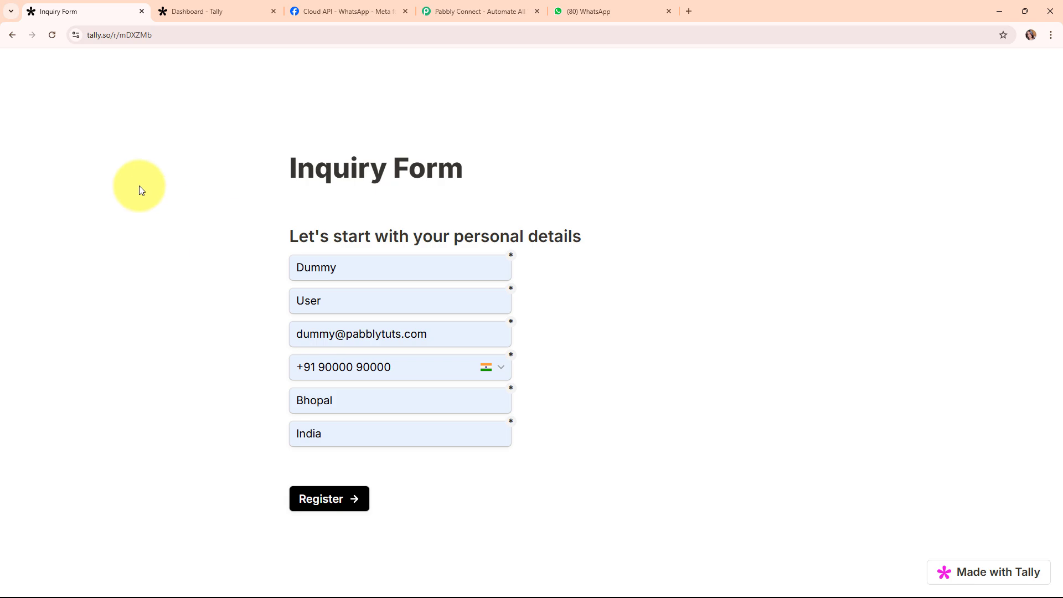
pyautogui.click(635, 5)
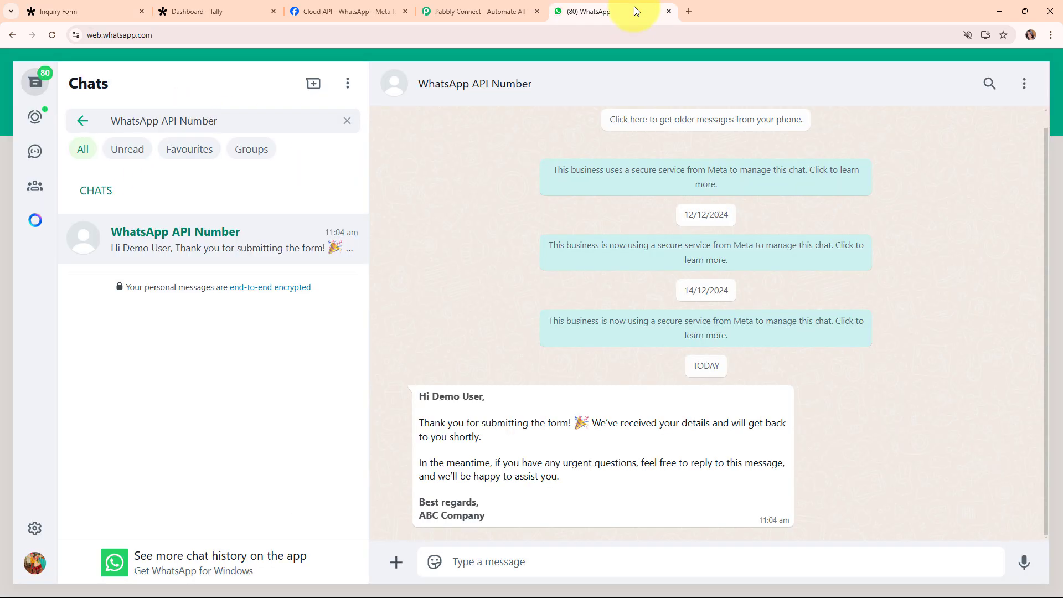
pyautogui.click(57, 9)
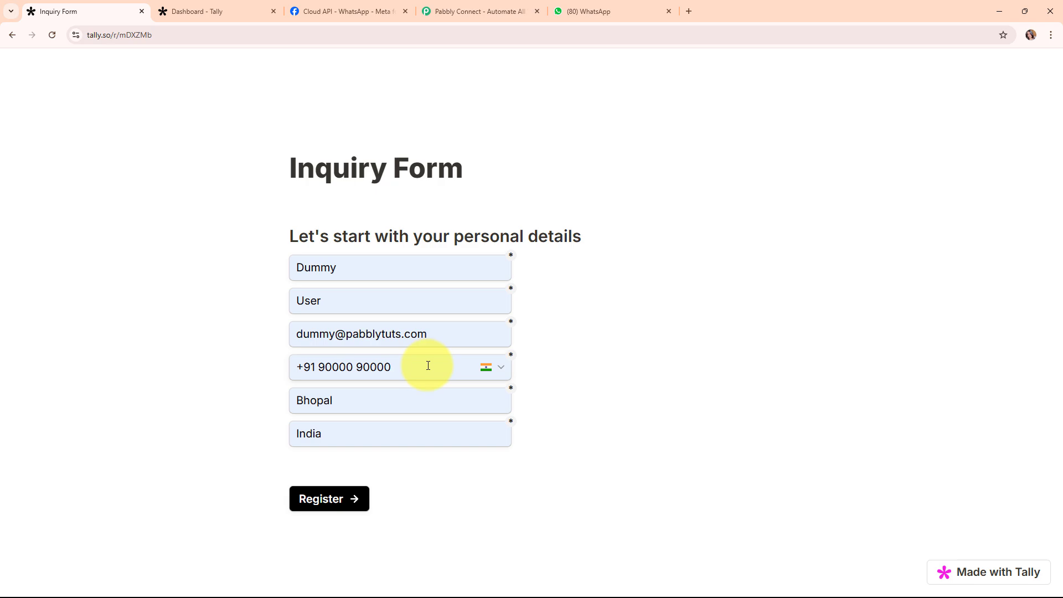
pyautogui.moveTo(427, 365); pyautogui.dragTo(319, 369)
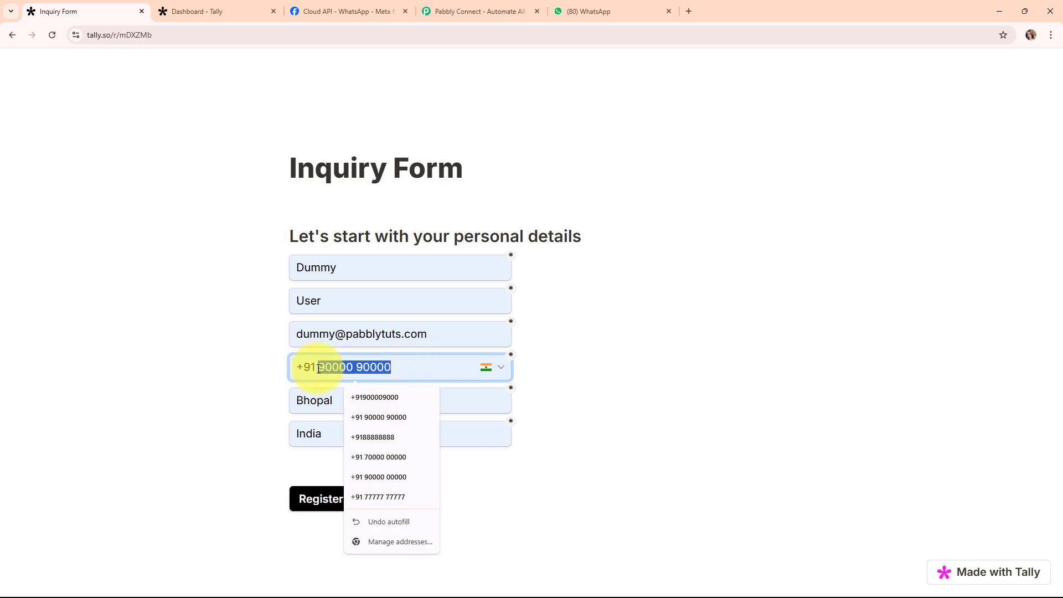
pyautogui.press('BackSpace')
pyautogui.write('8')
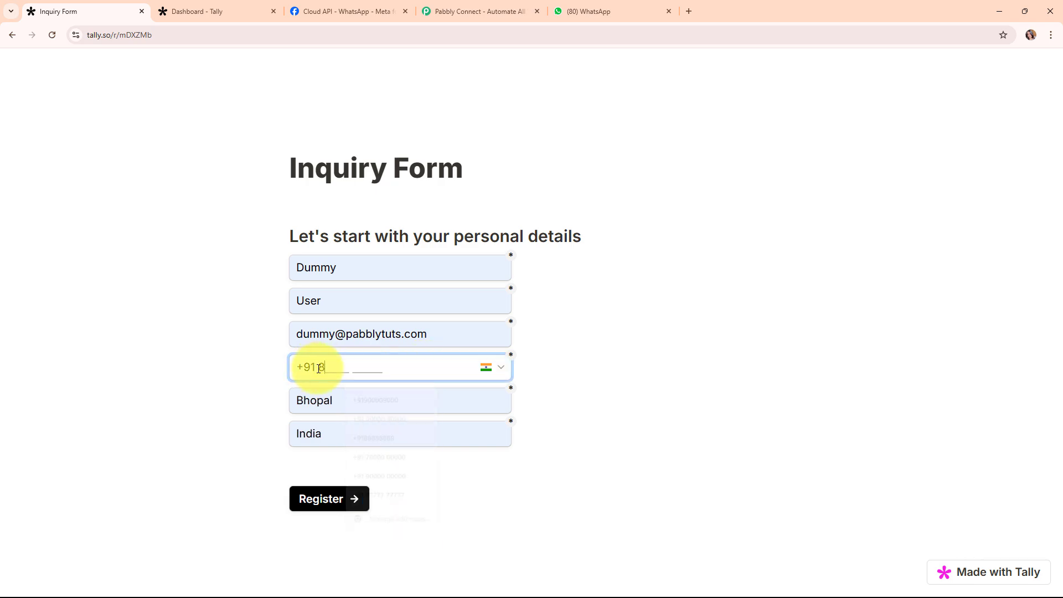
pyautogui.write('912345678')
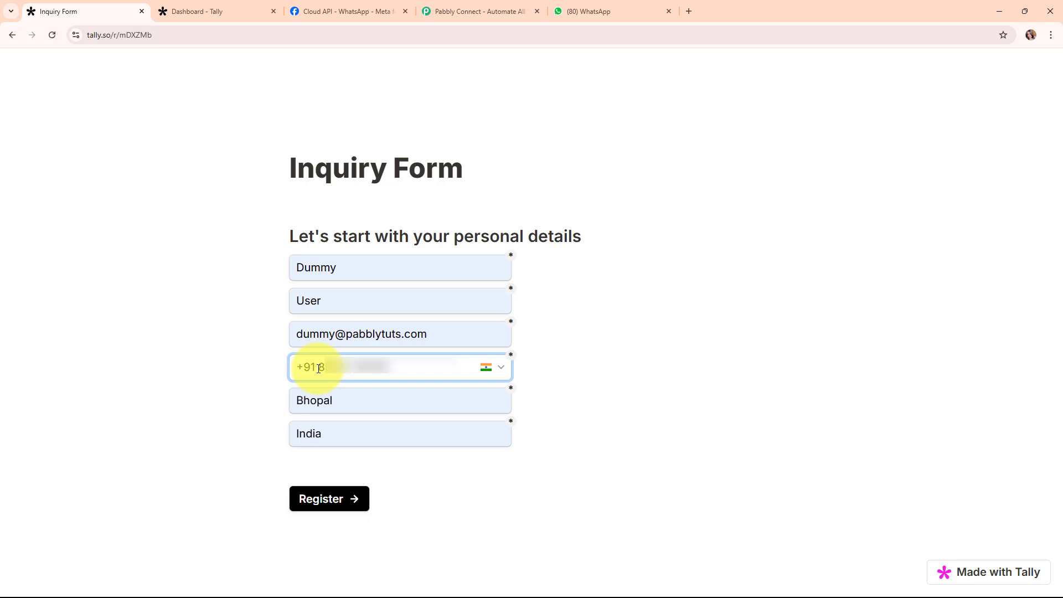
pyautogui.click(340, 500)
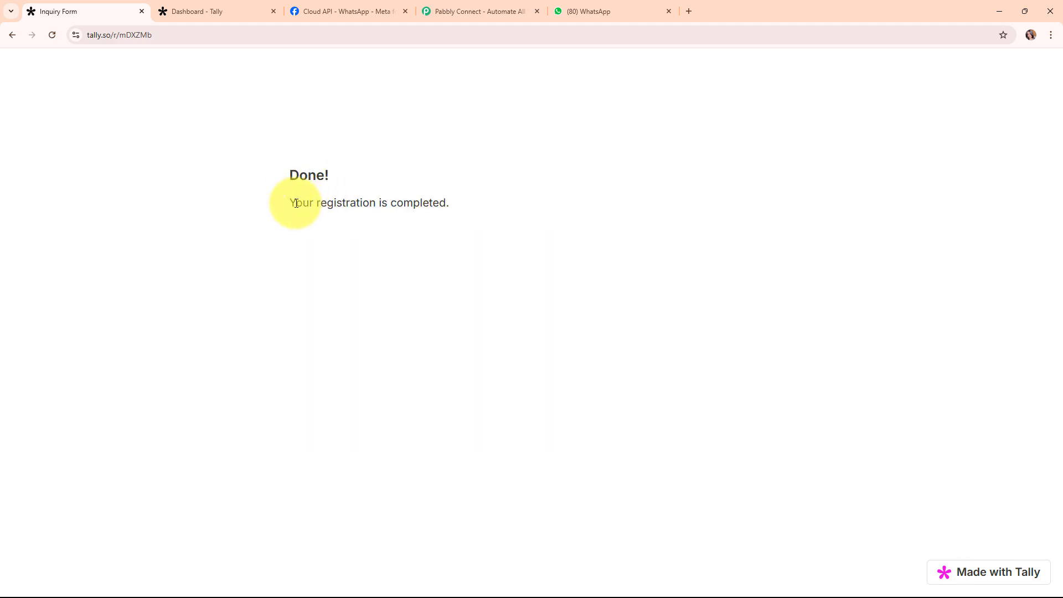
# Step: Review the registration confirmation message, then return to the WhatsApp chat
pyautogui.moveTo(296, 203); pyautogui.dragTo(514, 208)
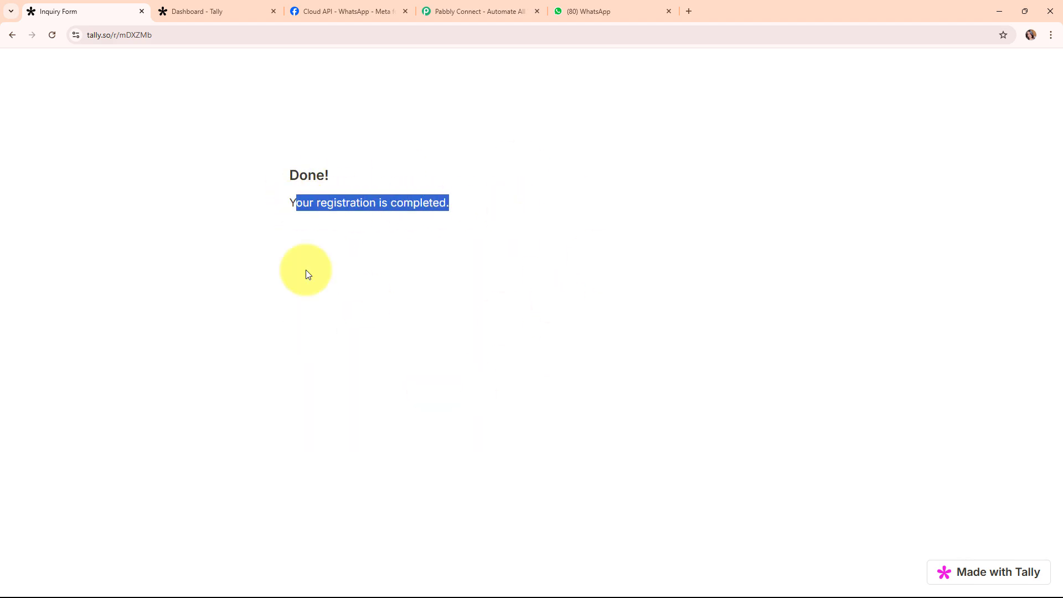
pyautogui.click(494, 344)
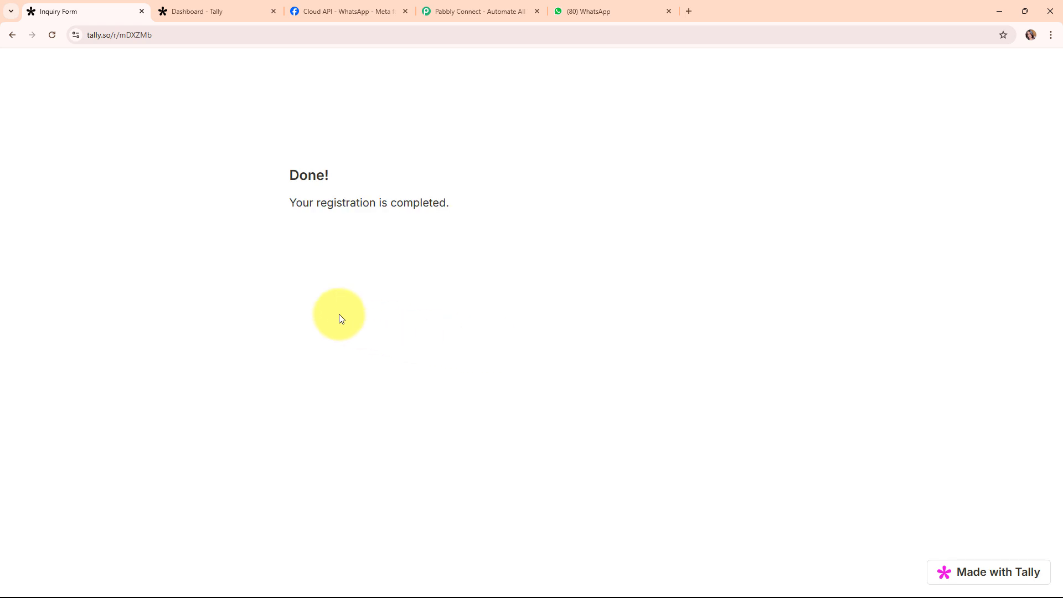
pyautogui.hotkey('ctrl', '5')
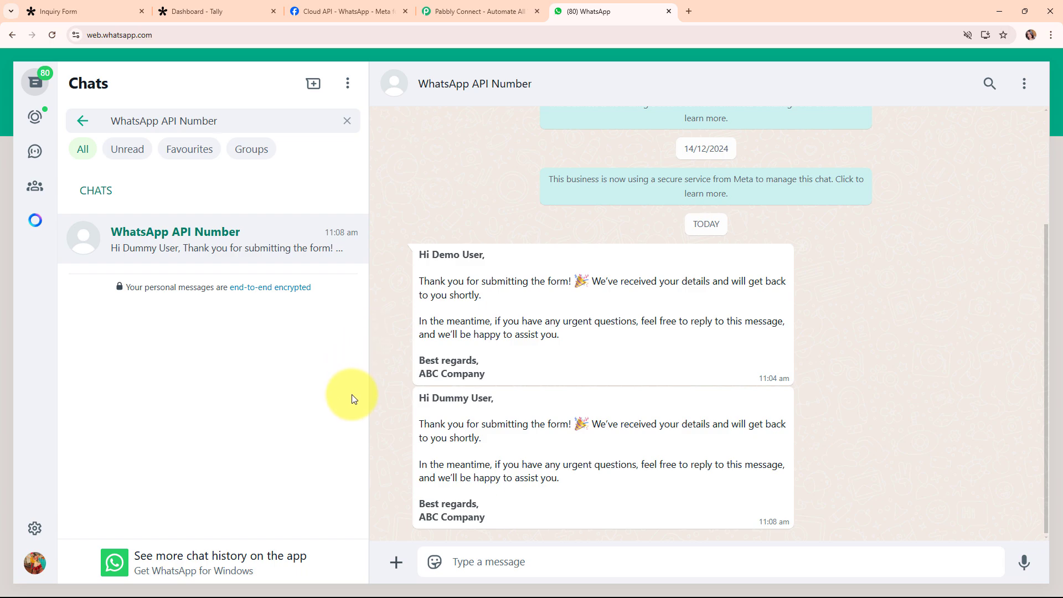
# Step: Inspect the personalised greeting in the new 11:08 thank-you message, then go to the Pabbly Connect site
pyautogui.moveTo(416, 398); pyautogui.dragTo(496, 401)
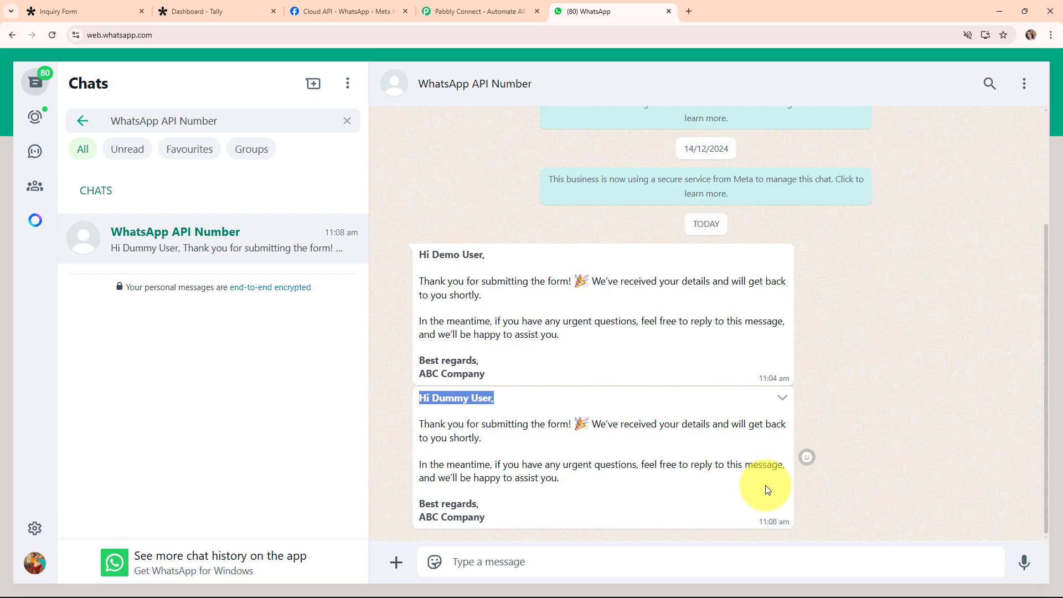
pyautogui.click(652, 399)
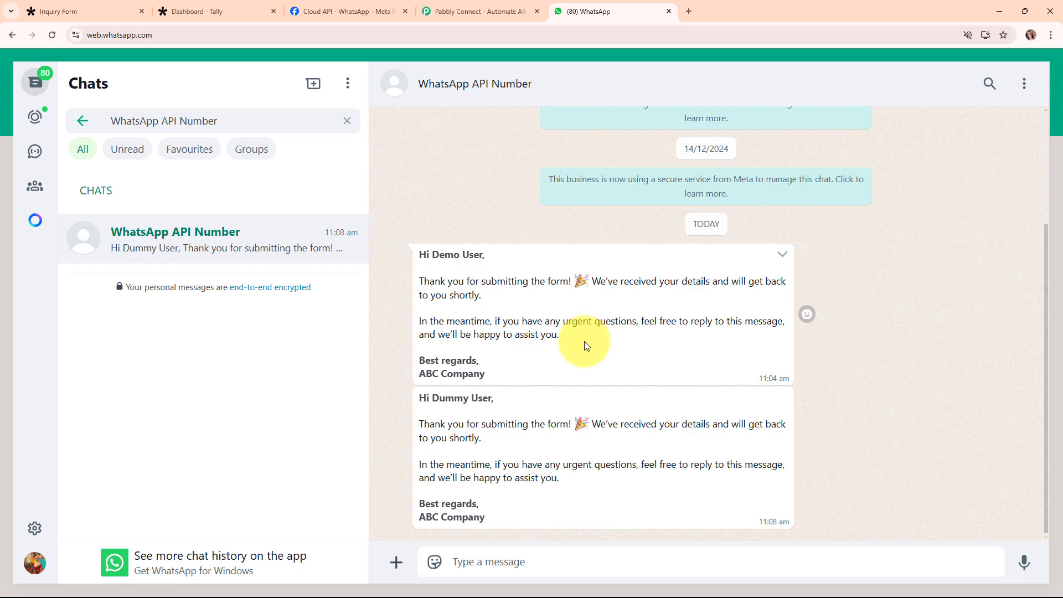
pyautogui.click(206, 7)
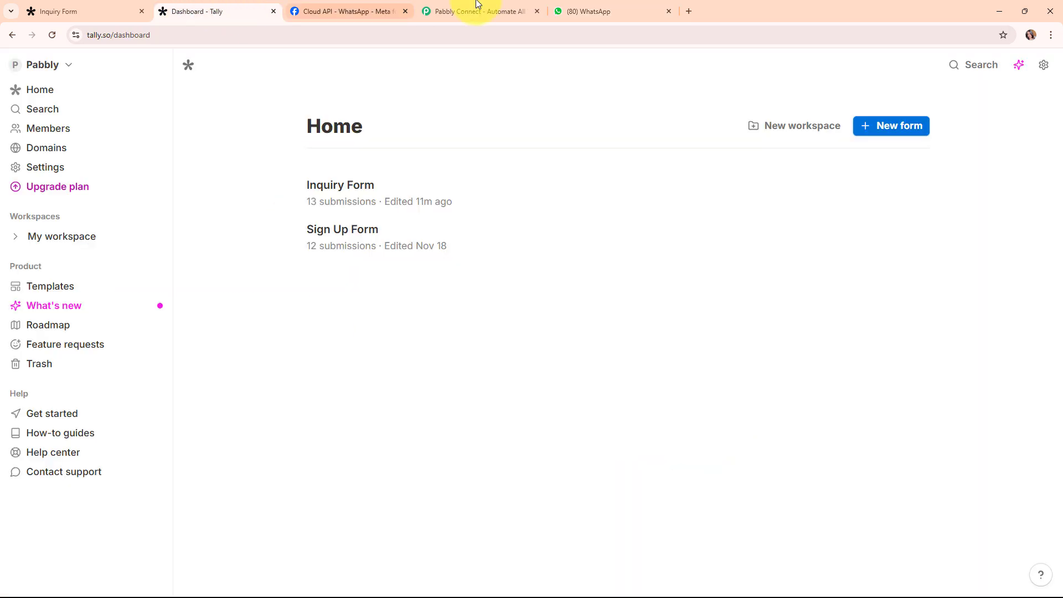
pyautogui.click(617, 7)
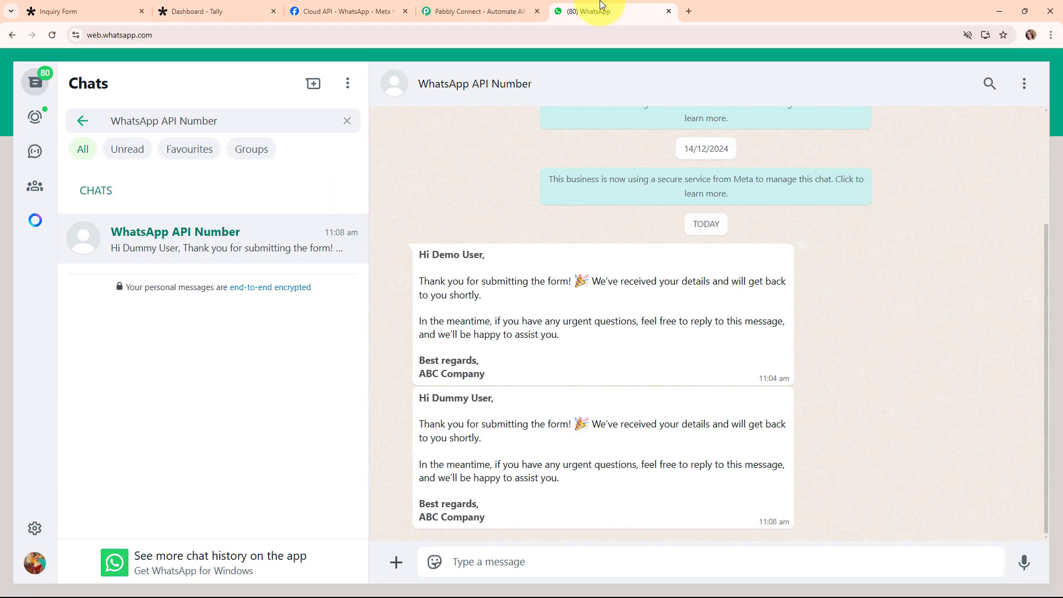
pyautogui.click(487, 7)
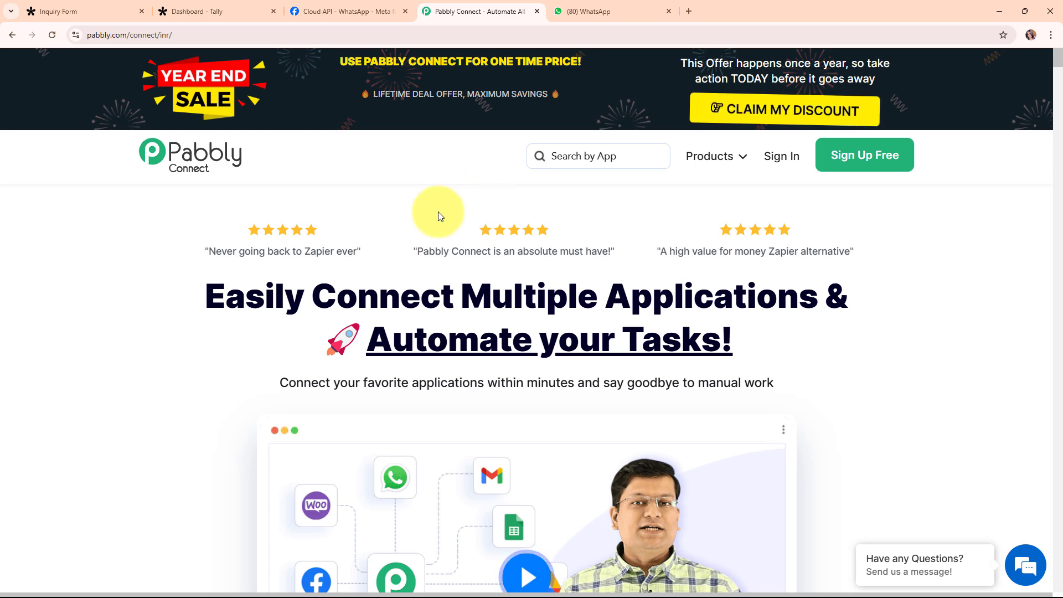
# Step: Sign in on pabbly.com/connect and launch Pabbly Connect from All Pabbly Apps
pyautogui.click(239, 31)
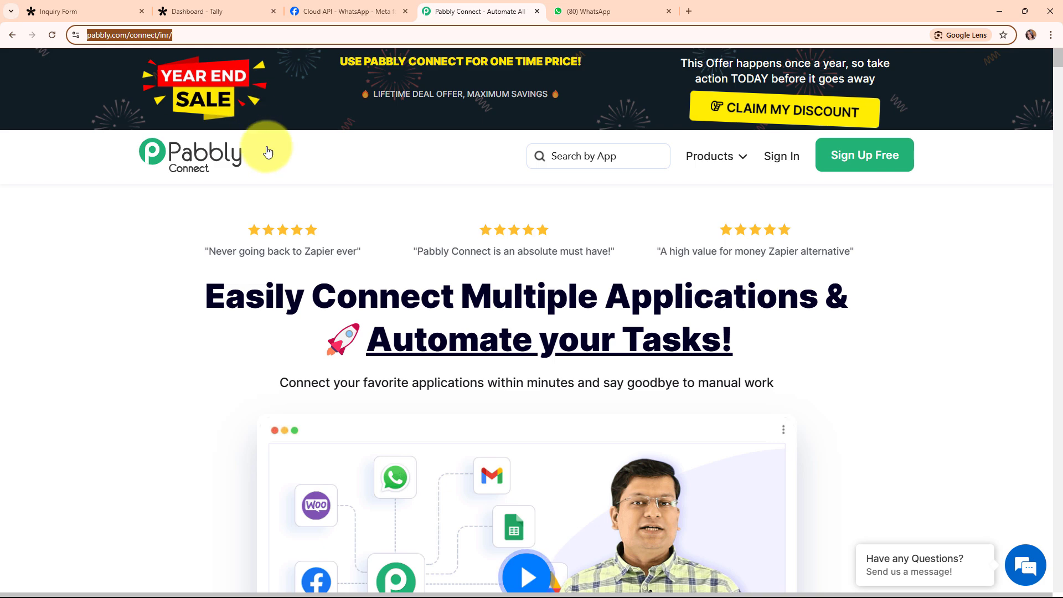
pyautogui.click(292, 195)
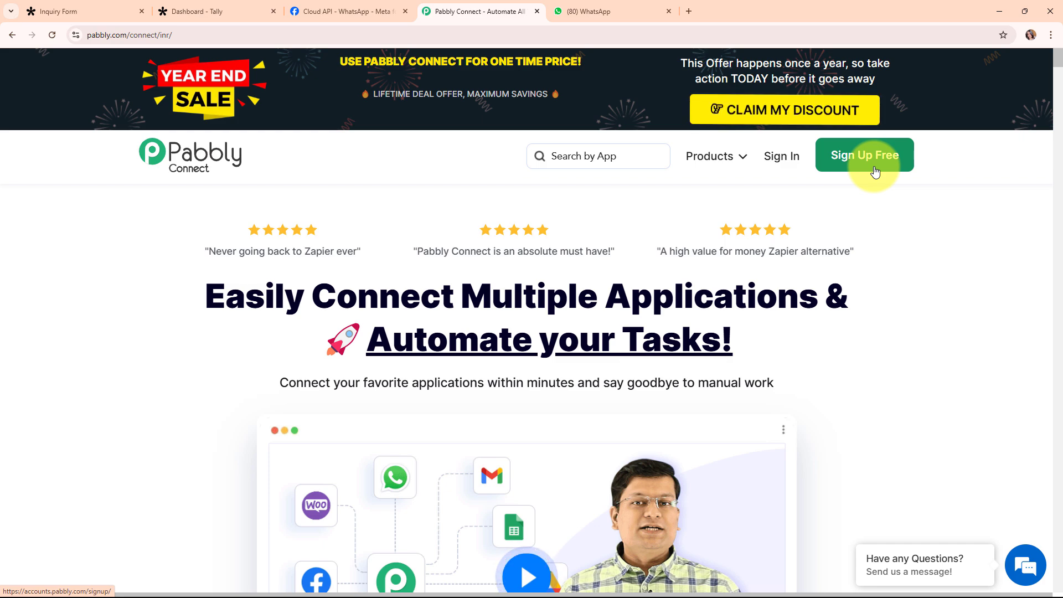
pyautogui.click(775, 158)
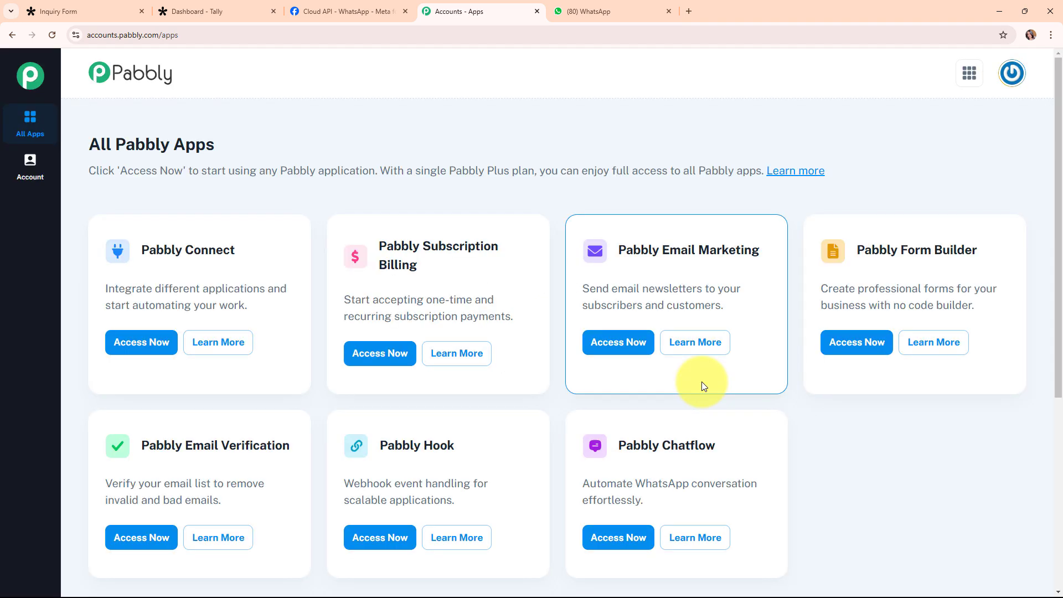
pyautogui.moveTo(89, 144); pyautogui.dragTo(245, 149)
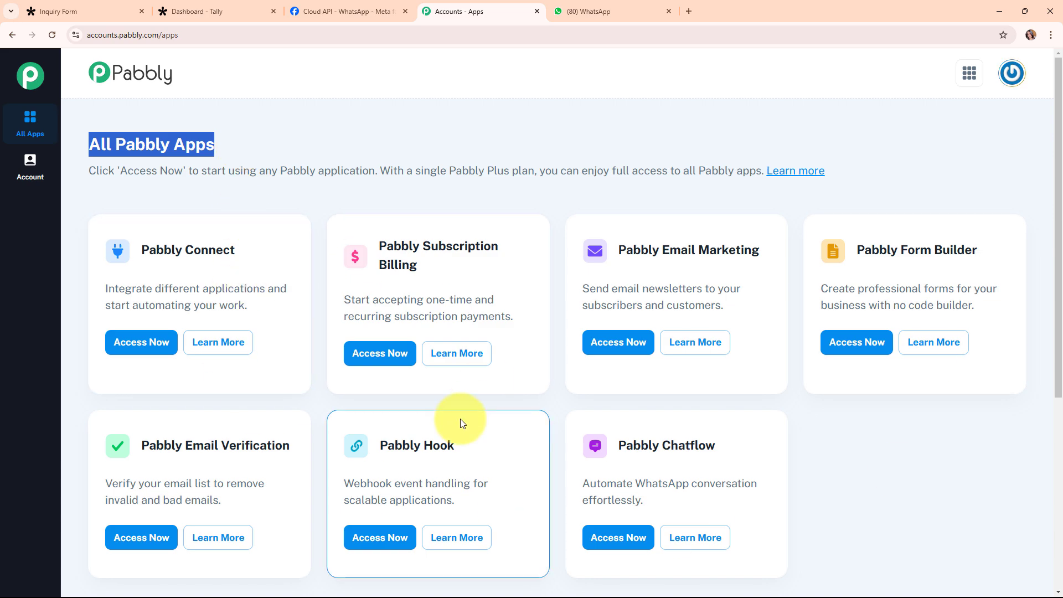
pyautogui.click(149, 352)
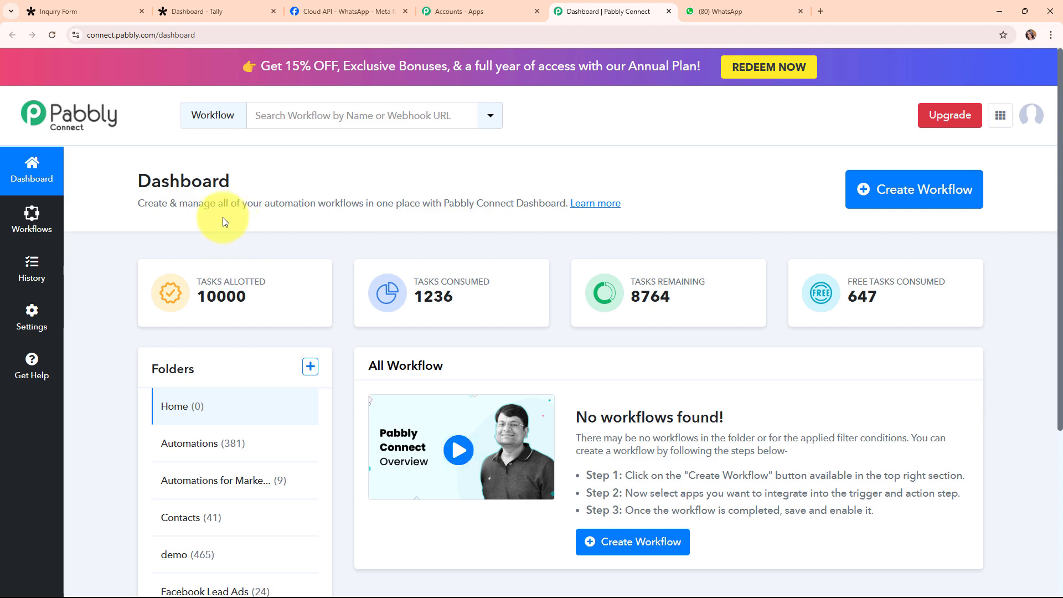
# Step: Start a workflow named 'Send Automated WhatsApp Message on Tally Forms Submission' in the Automations folder
pyautogui.click(951, 194)
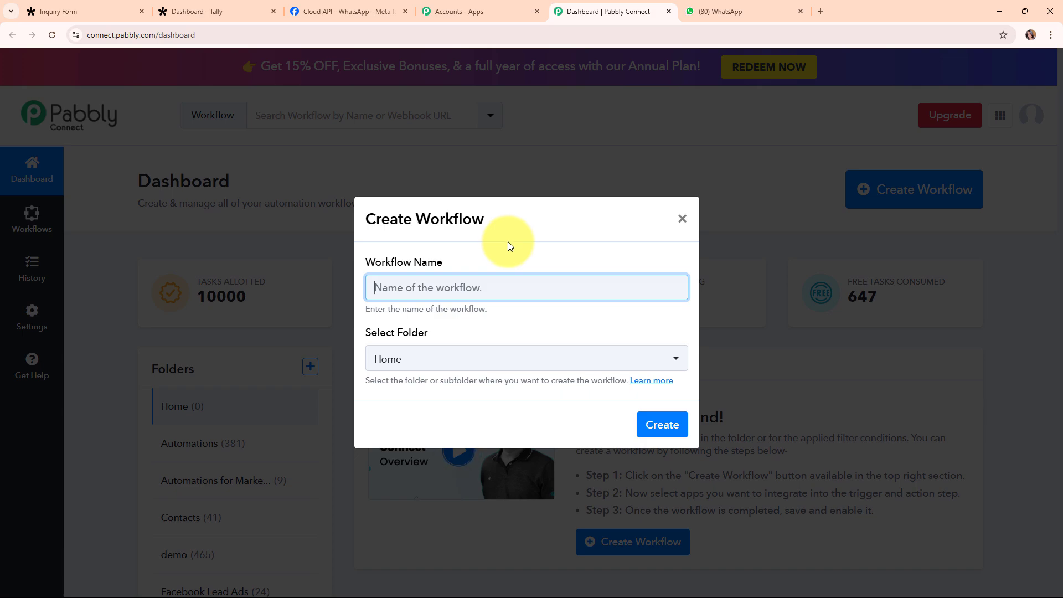
pyautogui.write('Send Automated WhatsApp Message on Tally Forms Submission using WhatsApp Cloud API')
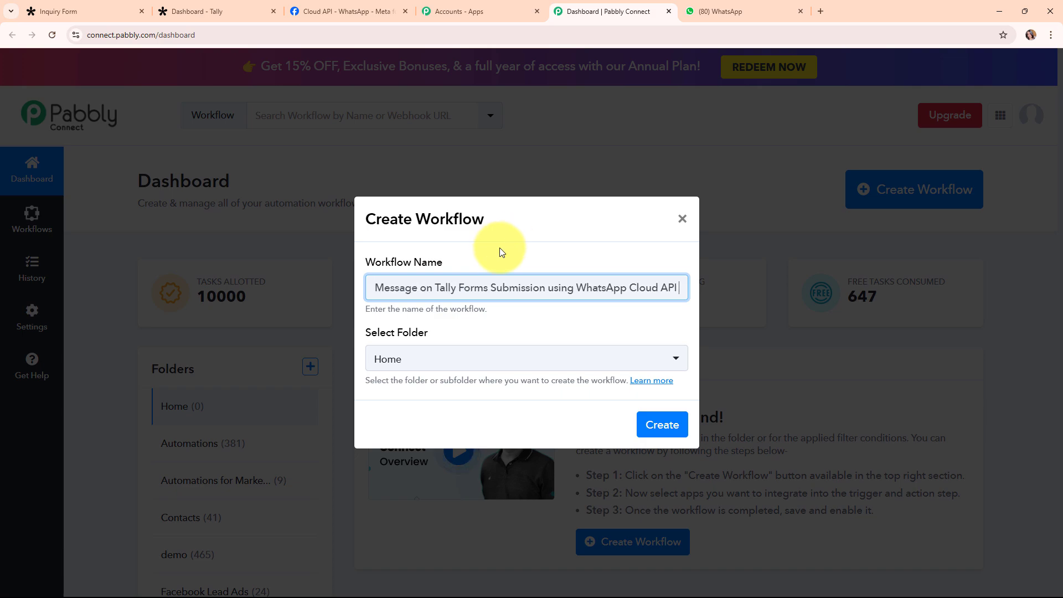
pyautogui.moveTo(375, 287); pyautogui.dragTo(711, 293)
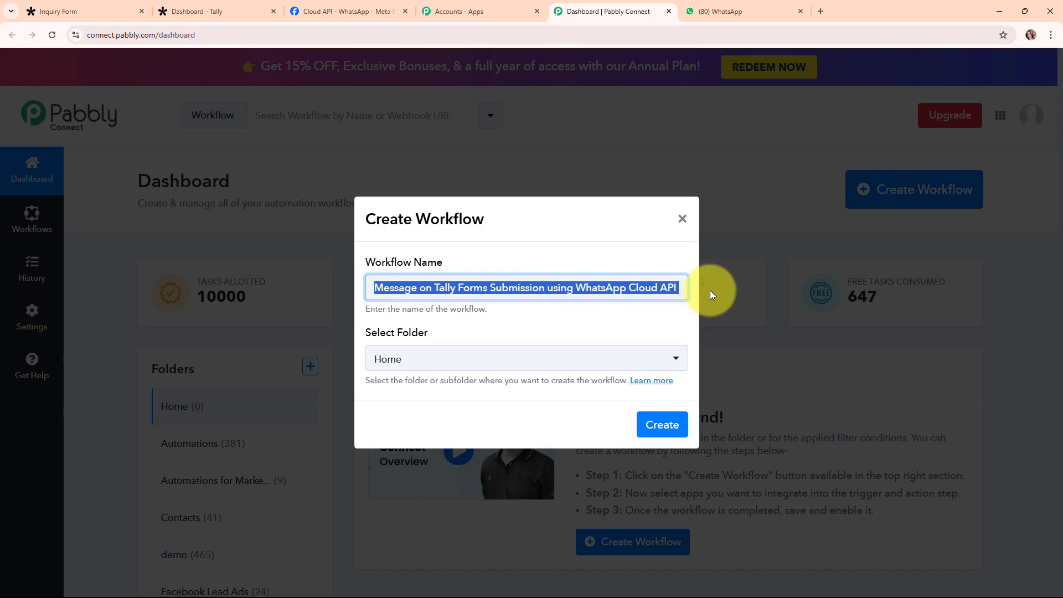
pyautogui.click(579, 320)
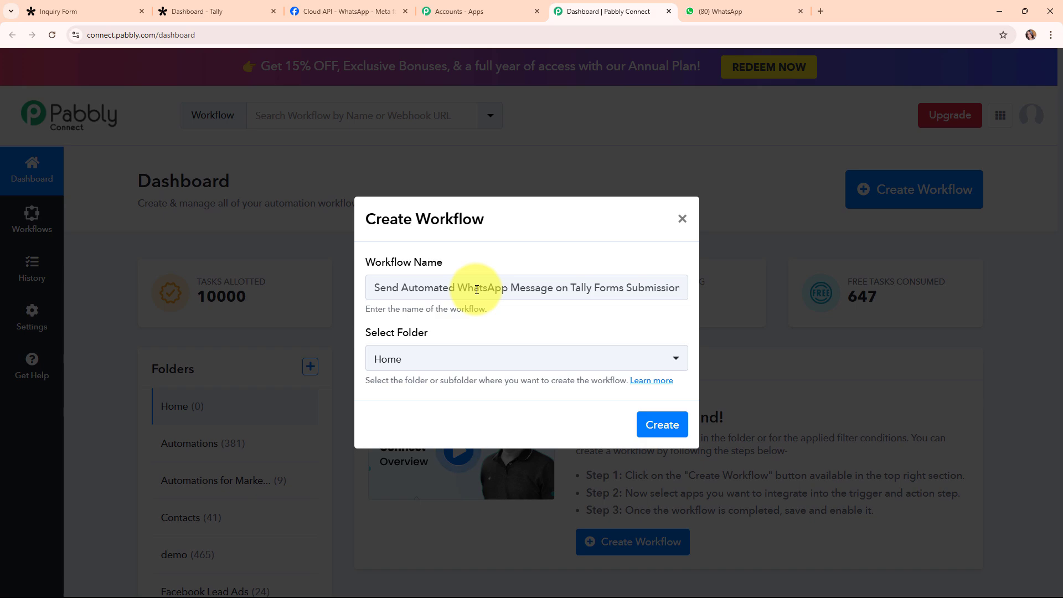
pyautogui.moveTo(362, 331); pyautogui.dragTo(459, 342)
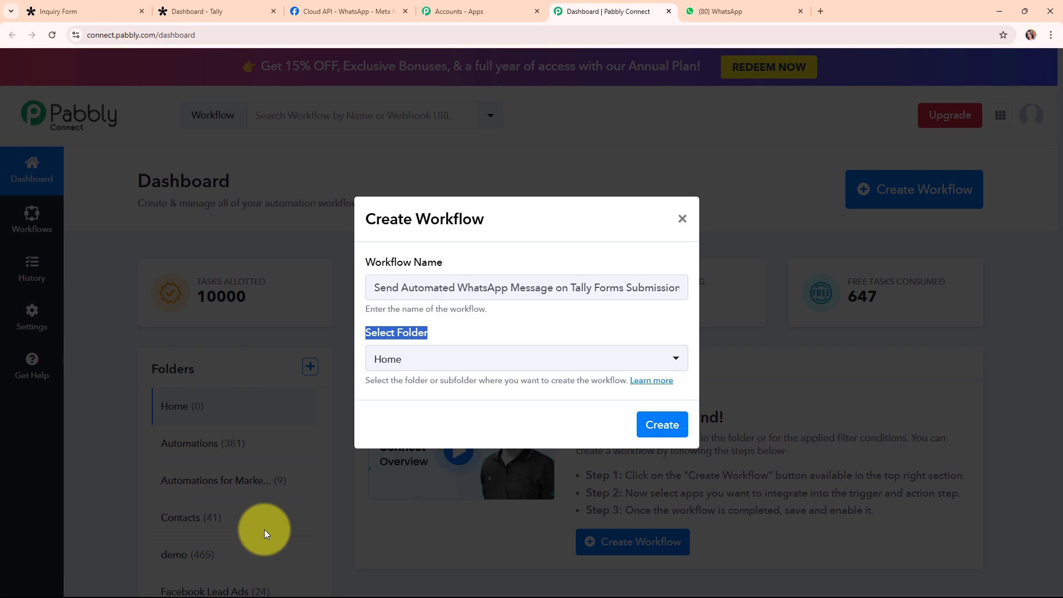
pyautogui.click(576, 361)
pyautogui.click(551, 163)
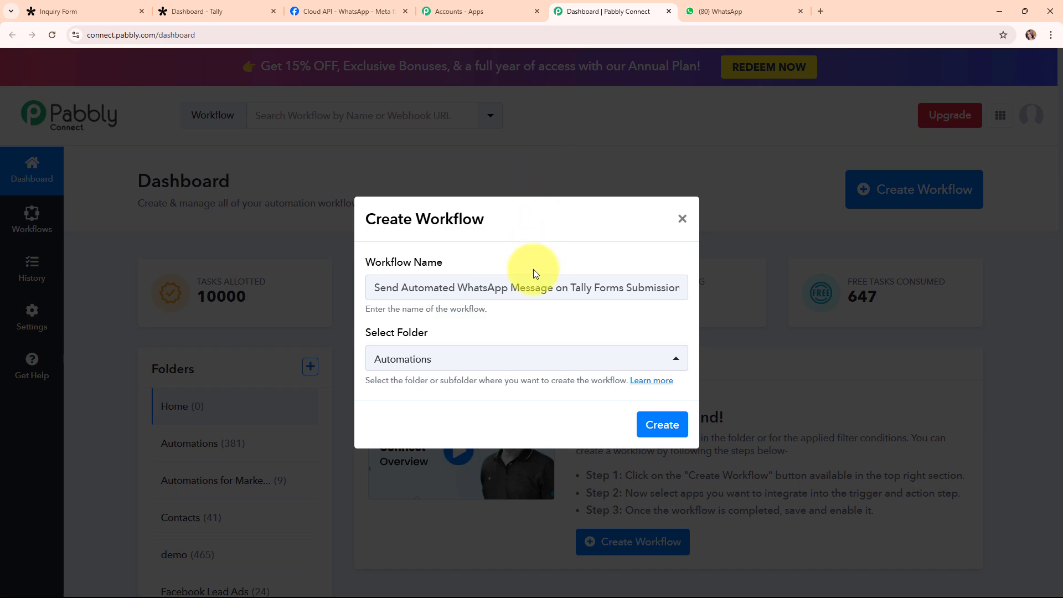
# Step: Skim the Pabbly forum article on folders, close it, and create the workflow
pyautogui.click(642, 382)
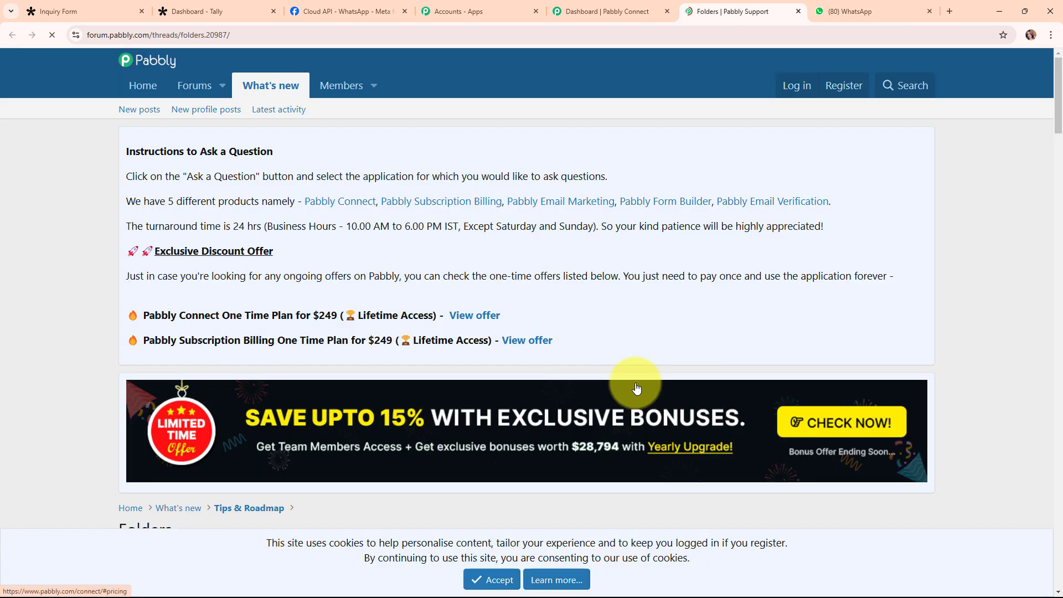
pyautogui.scroll(-10, 637, 389)
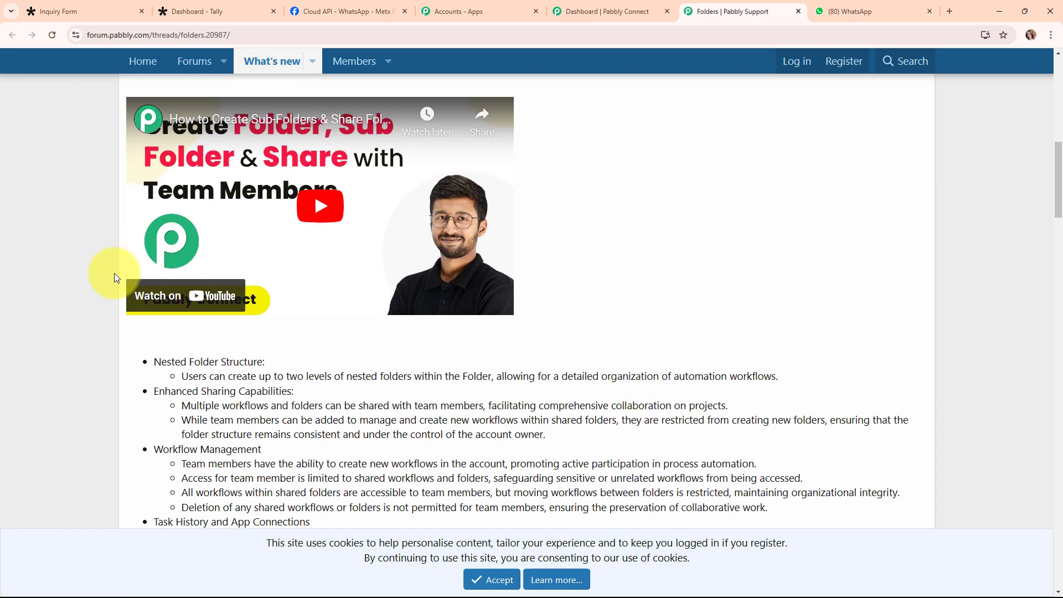
pyautogui.click(798, 11)
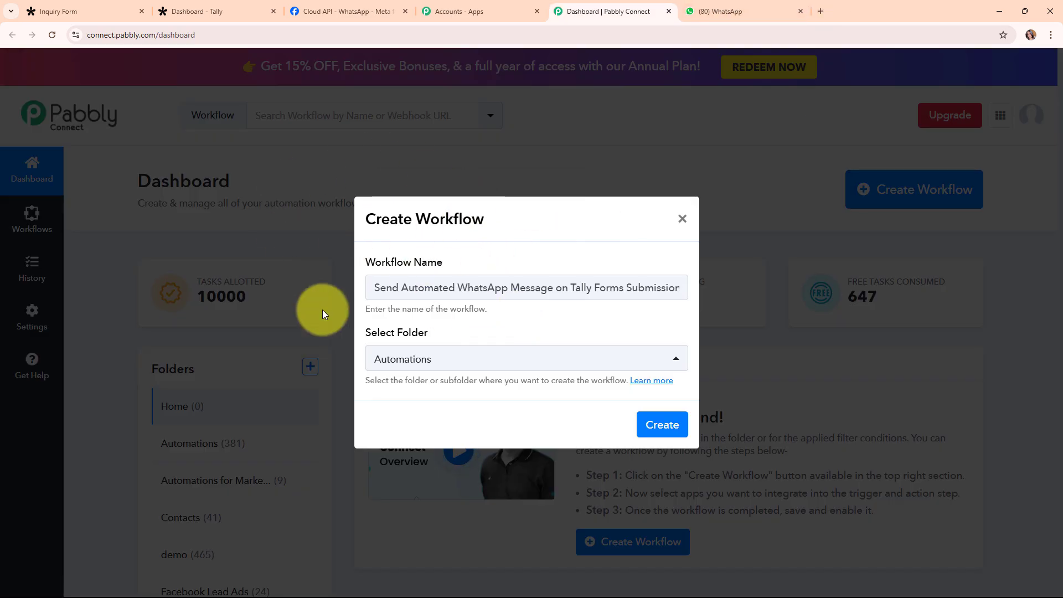
pyautogui.click(647, 432)
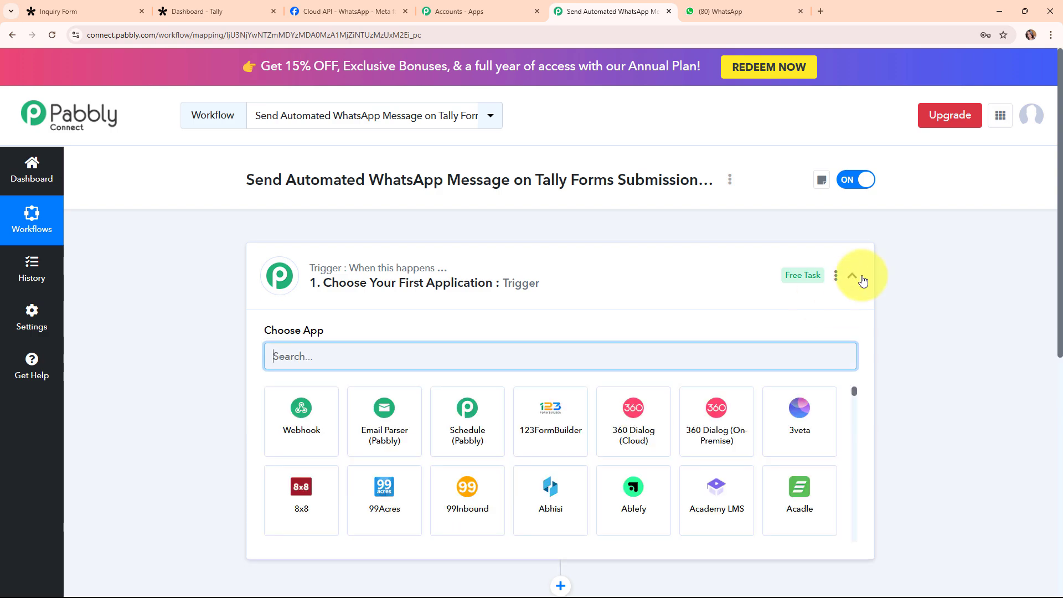
# Step: Collapse the Trigger card to reveal the empty Action step below
pyautogui.click(849, 280)
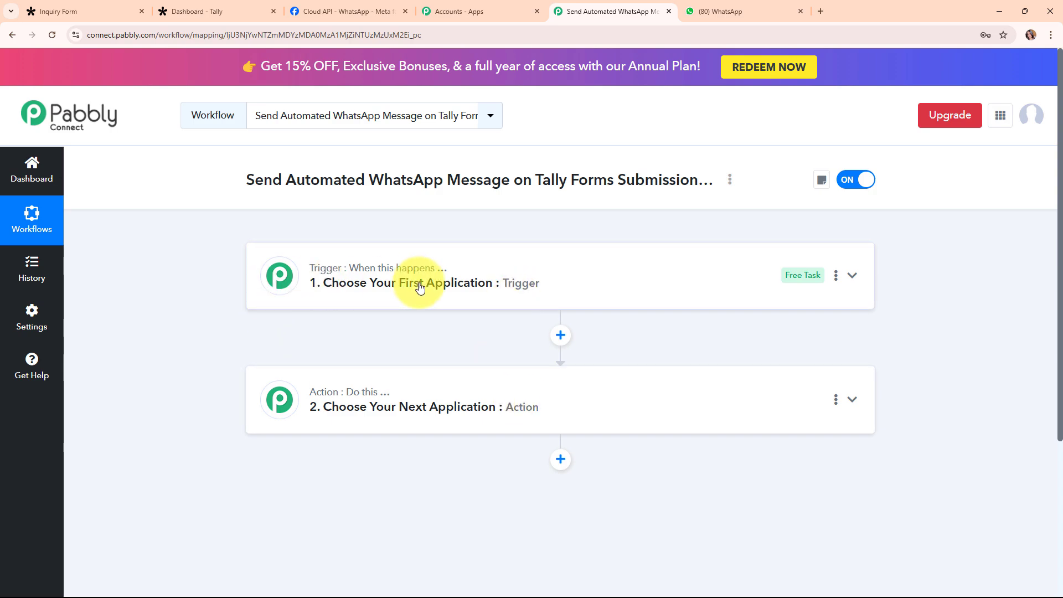
pyautogui.moveTo(312, 399)
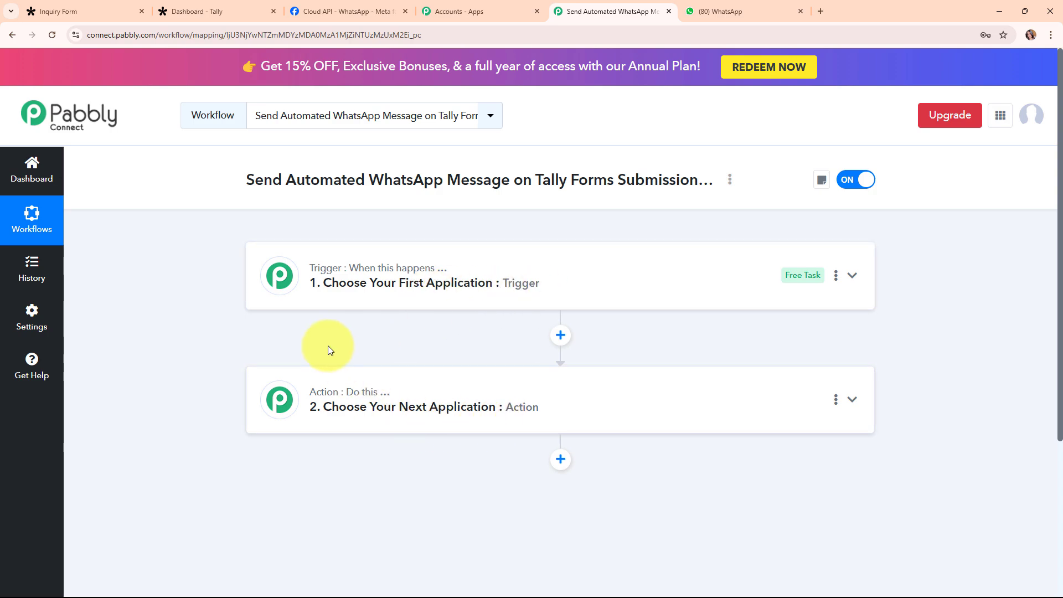
# Step: Expand the trigger step, search for 'Tally', and select Tally as the trigger app
pyautogui.click(863, 275)
pyautogui.click(434, 356)
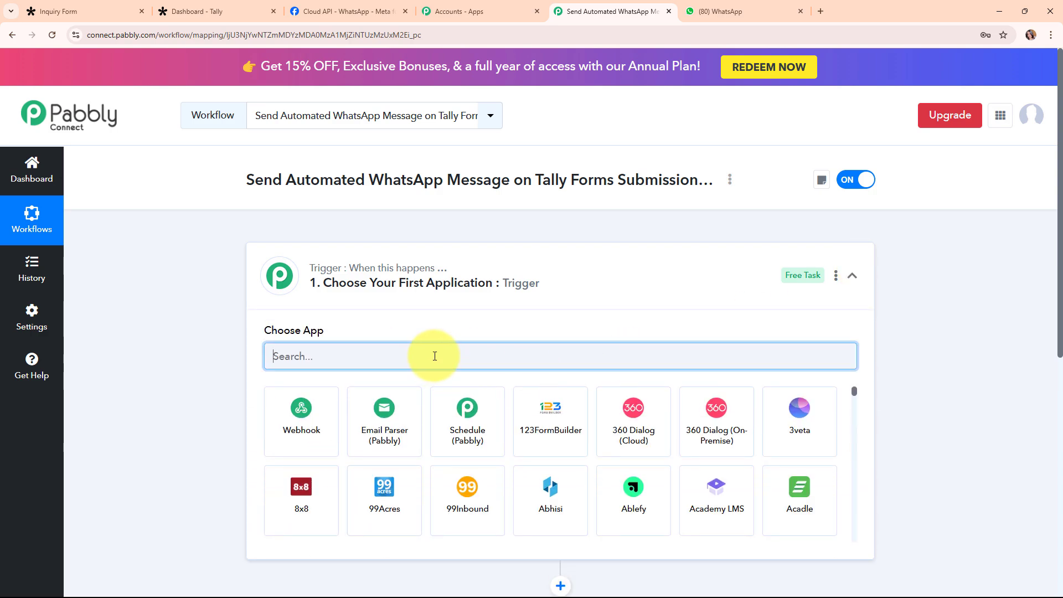
pyautogui.write('Ta')
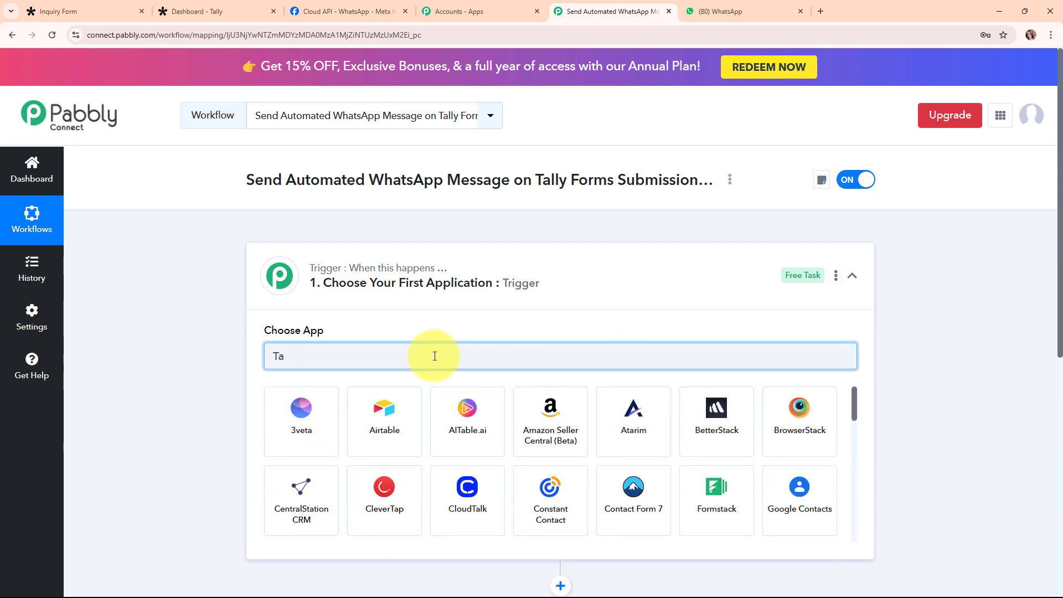
pyautogui.write('lly')
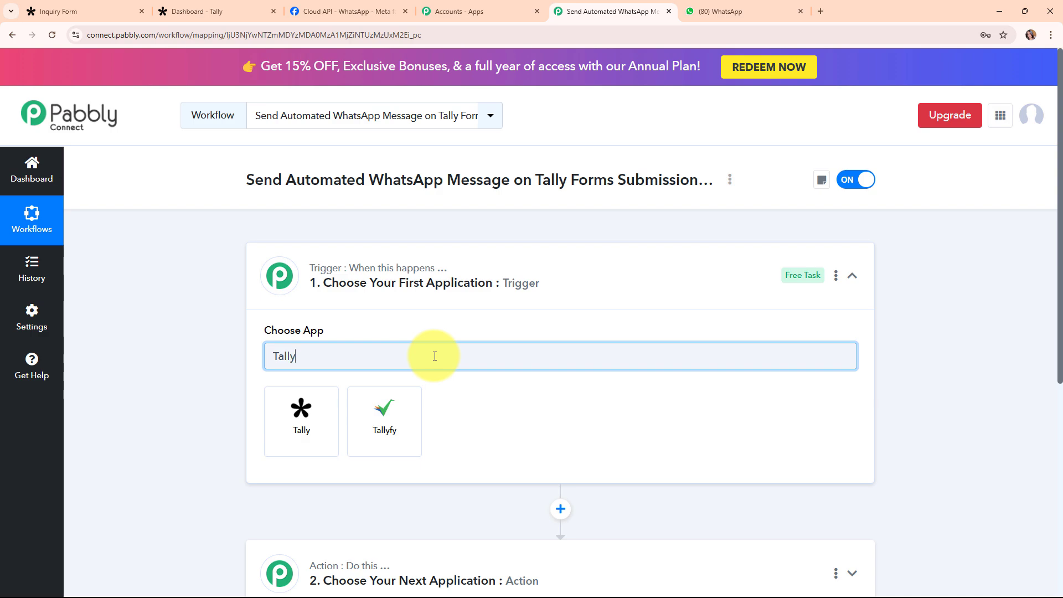
pyautogui.click(295, 413)
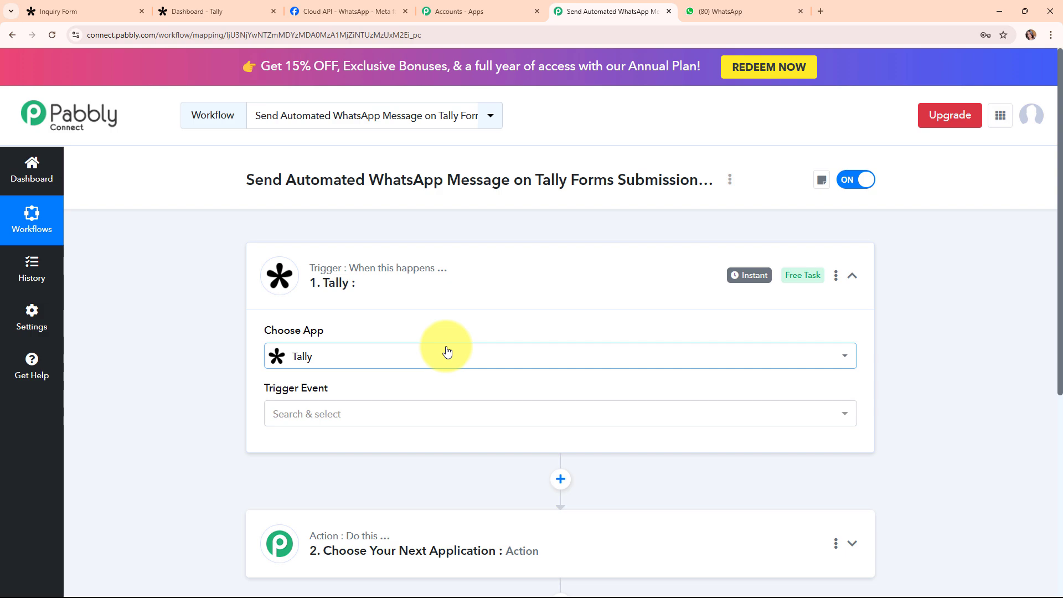
# Step: Set the Tally trigger event to New Response
pyautogui.click(374, 416)
pyautogui.click(380, 481)
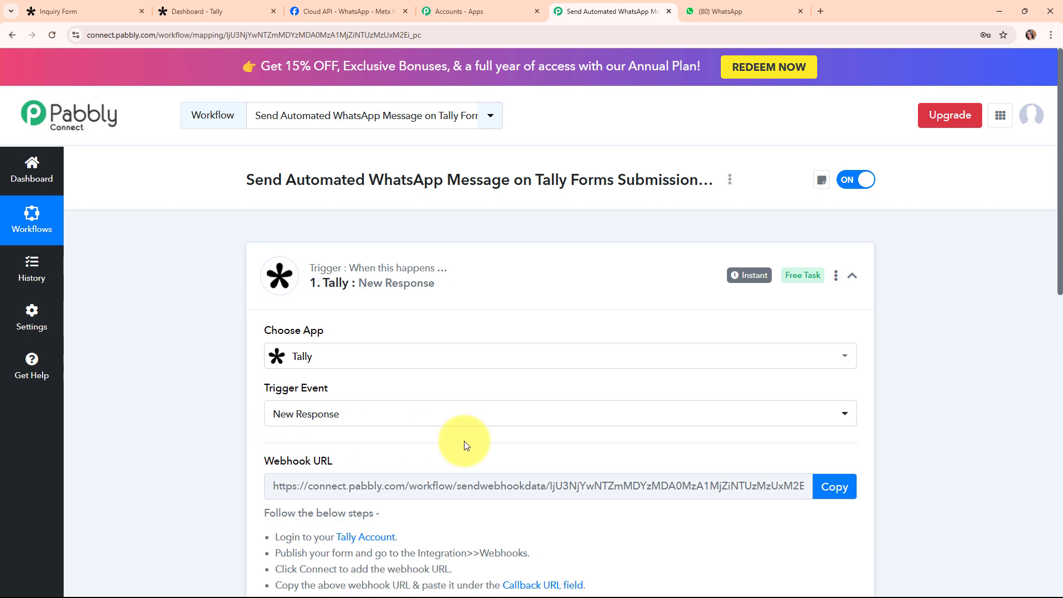
pyautogui.scroll(-5, 464, 440)
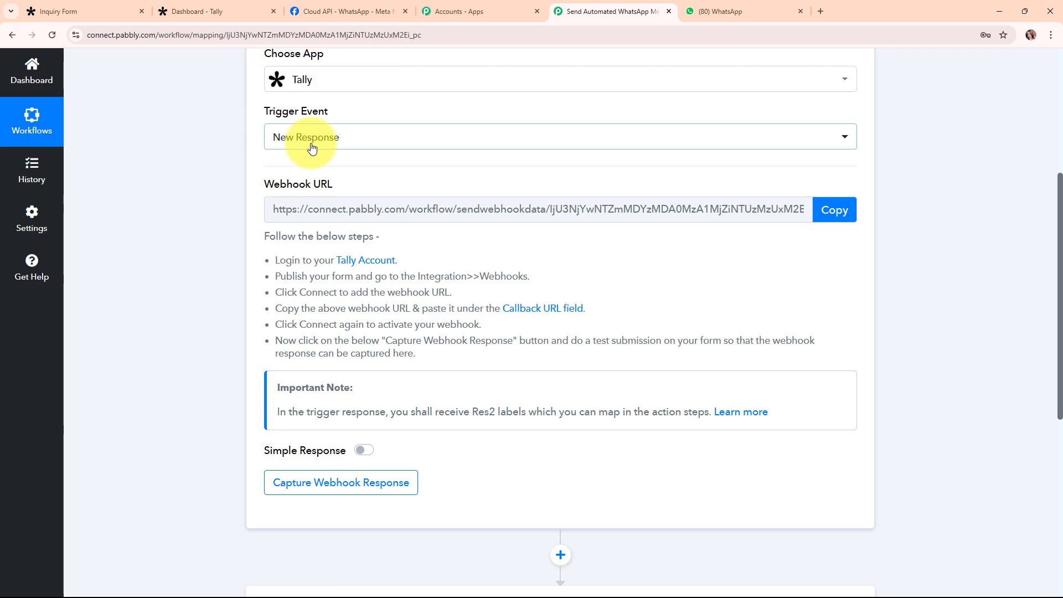
# Step: Copy the Webhook URL, start waiting for a response, and go to the Tally dashboard
pyautogui.moveTo(253, 186); pyautogui.dragTo(375, 188)
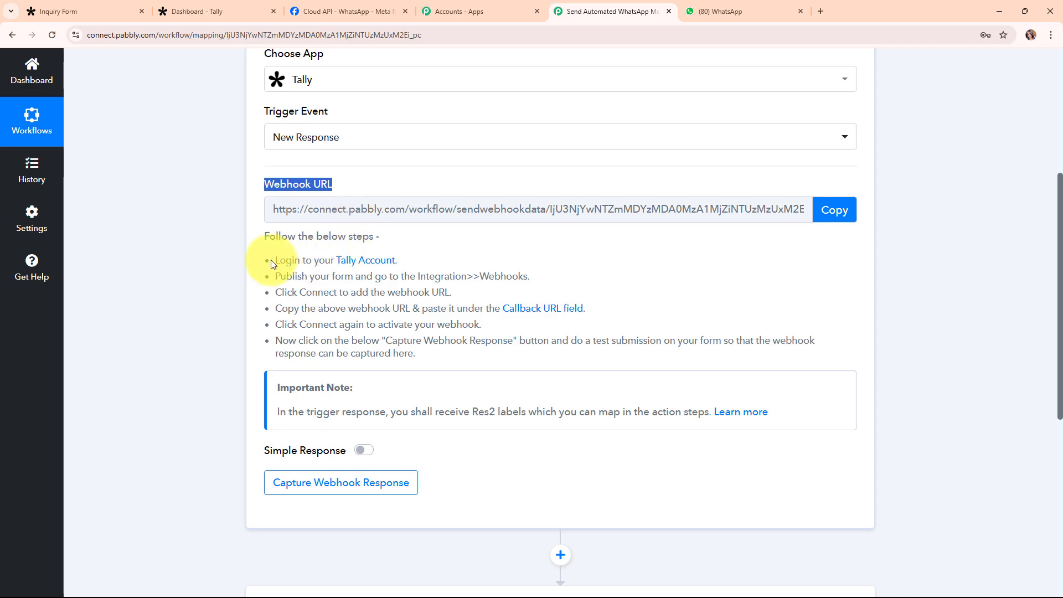
pyautogui.moveTo(277, 261); pyautogui.dragTo(496, 368)
pyautogui.click(496, 368)
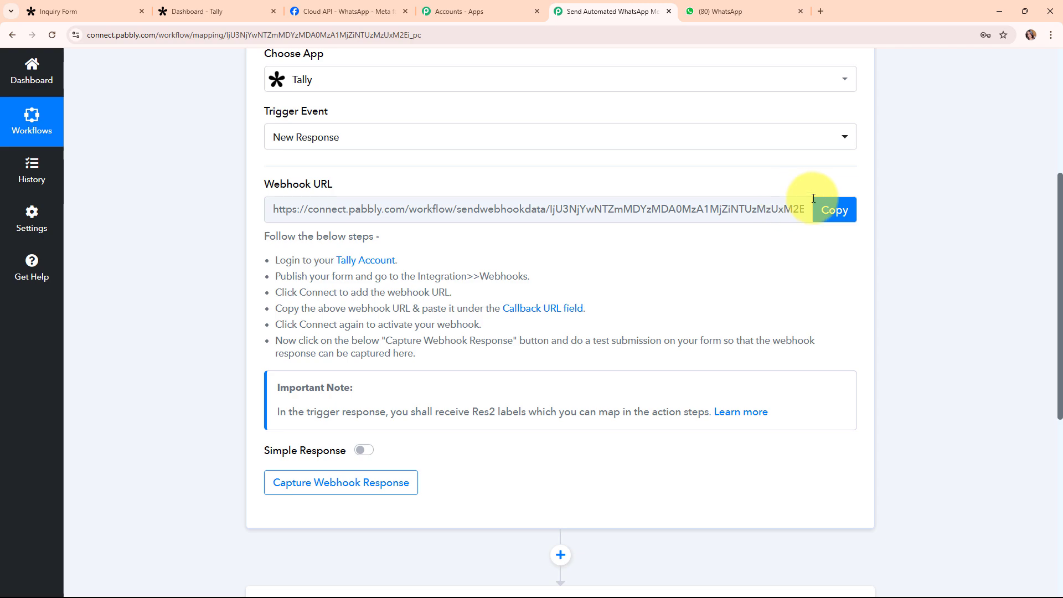
pyautogui.click(834, 211)
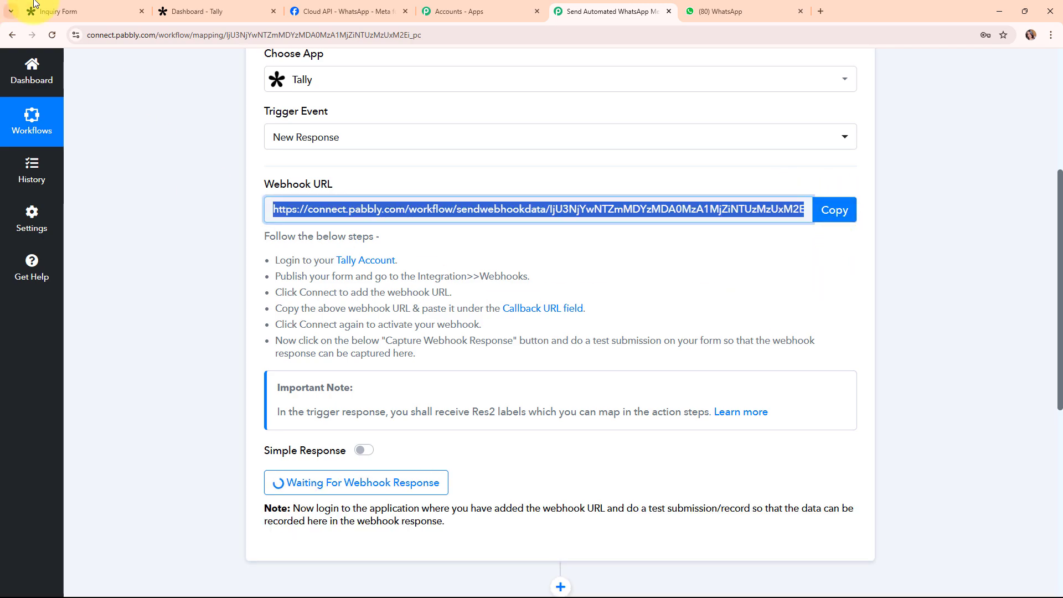
pyautogui.click(206, 7)
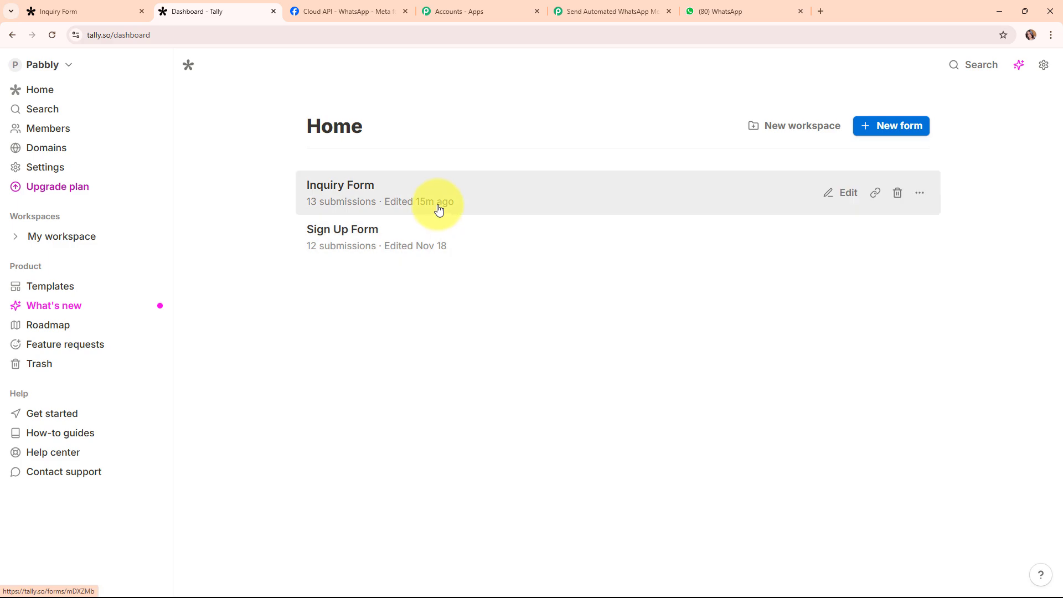
# Step: Open the Inquiry Form's Integrations and begin connecting a Webhook
pyautogui.click(359, 191)
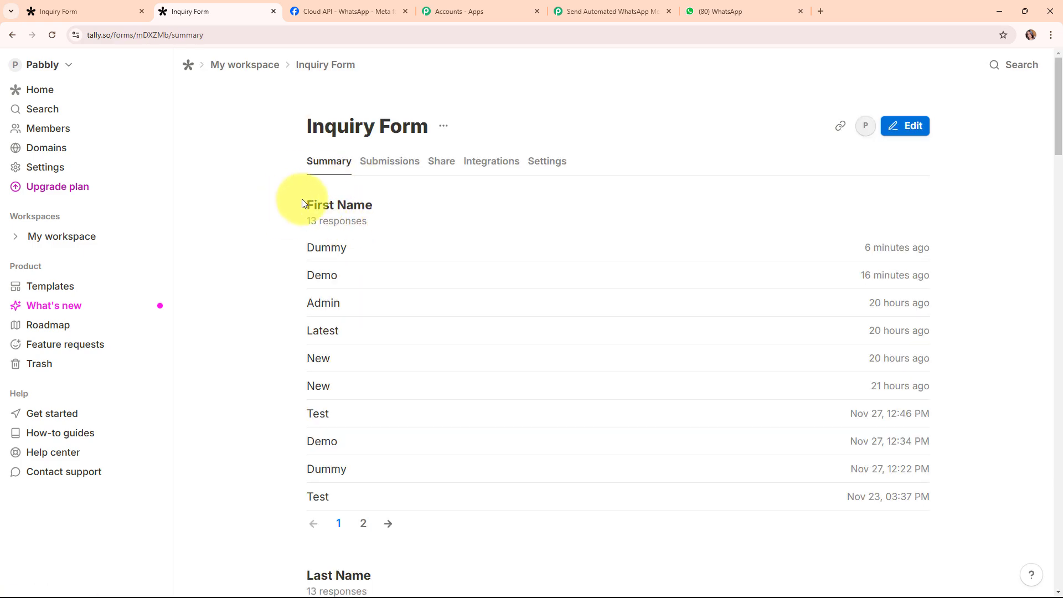
pyautogui.click(494, 171)
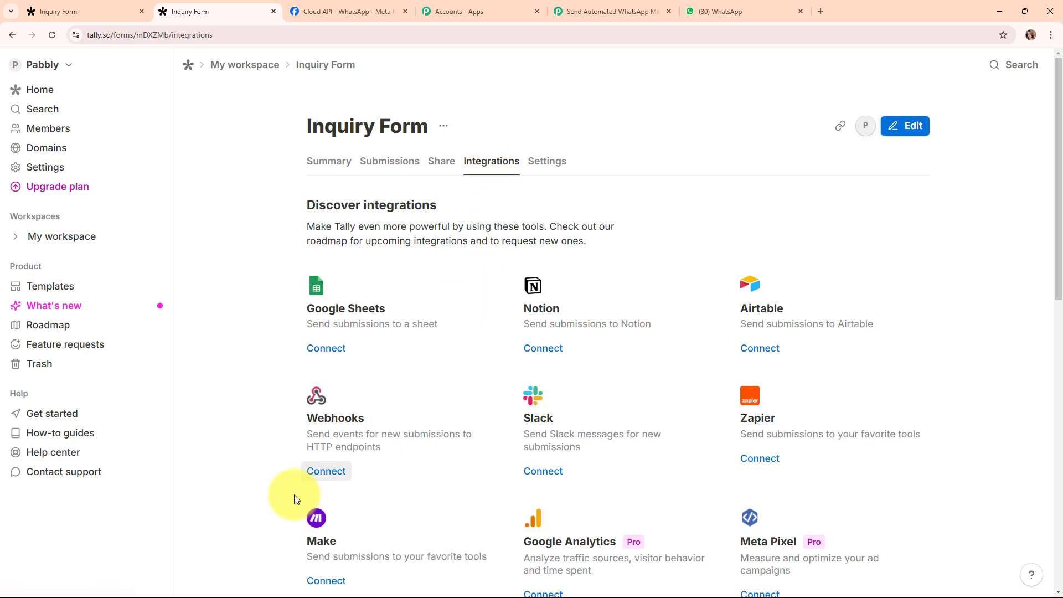
pyautogui.click(317, 474)
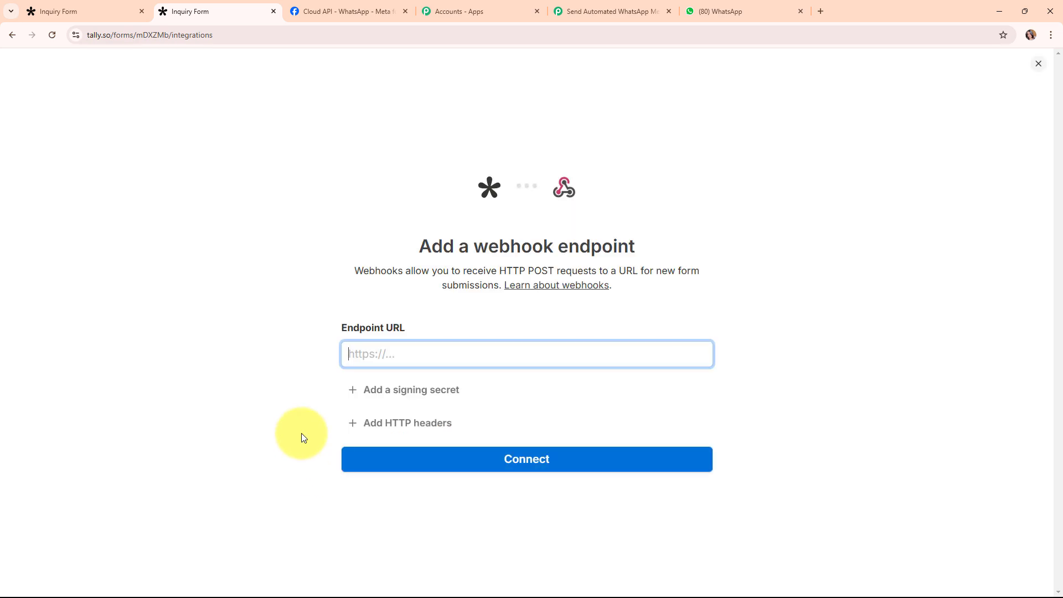
# Step: Paste the Pabbly webhook URL as the Endpoint URL, connect it, and return to Pabbly
pyautogui.moveTo(412, 246); pyautogui.dragTo(663, 247)
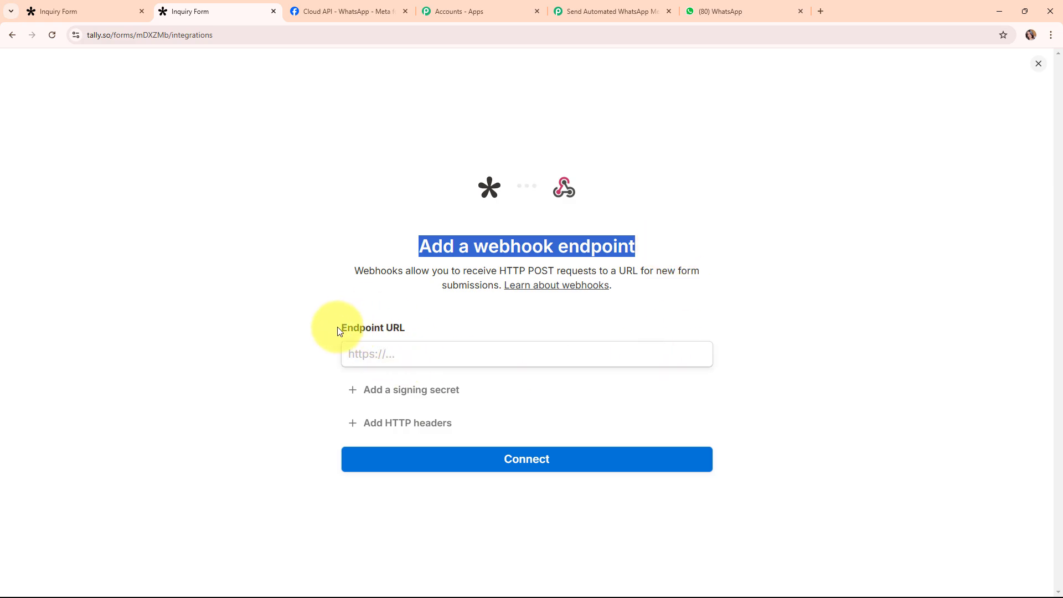
pyautogui.moveTo(340, 328); pyautogui.dragTo(516, 333)
pyautogui.click(493, 330)
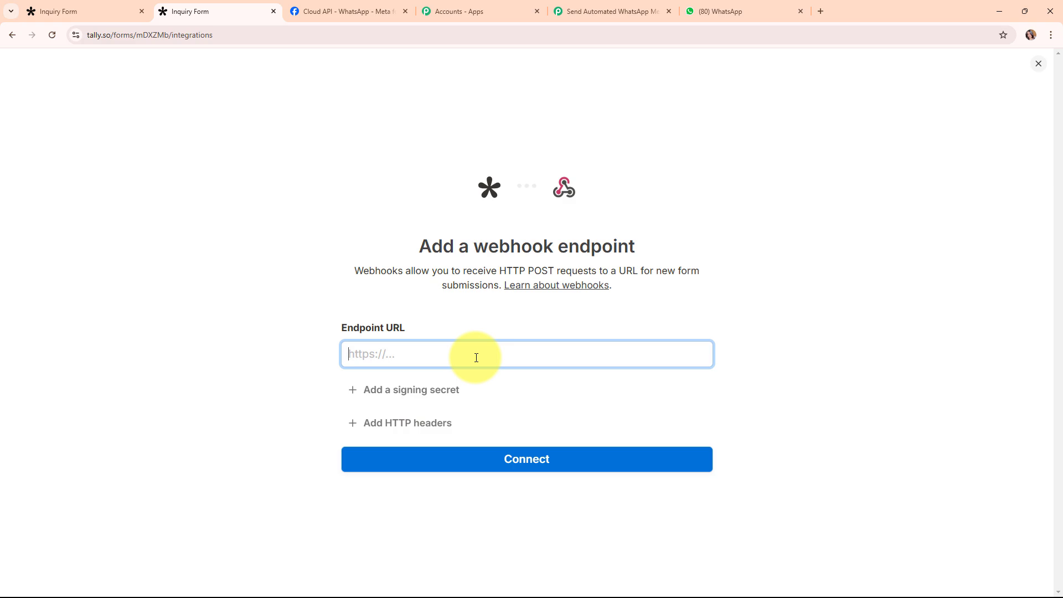
pyautogui.hotkey('ctrl', 'v')
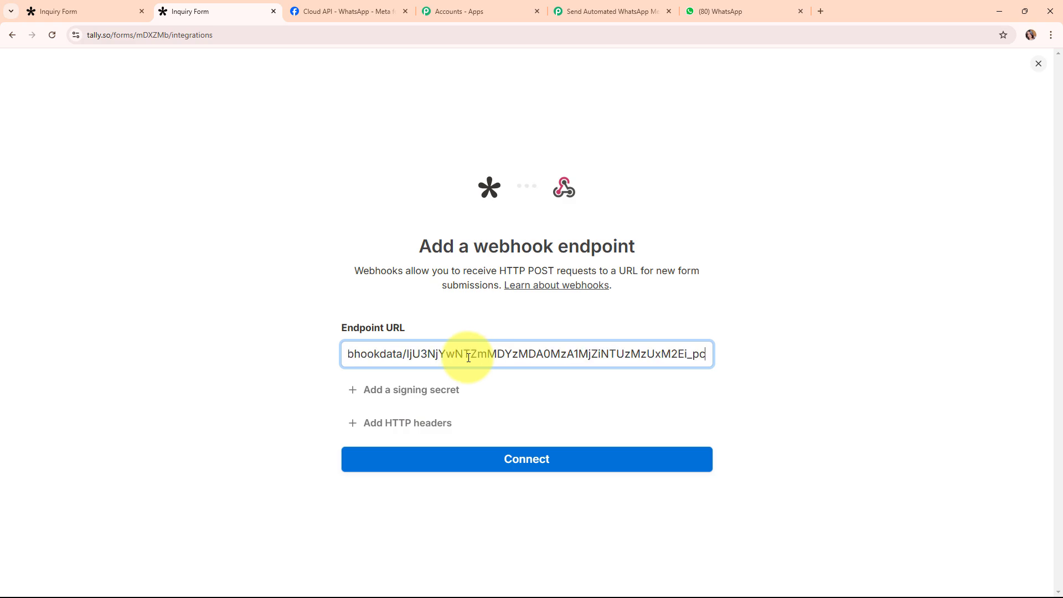
pyautogui.click(513, 470)
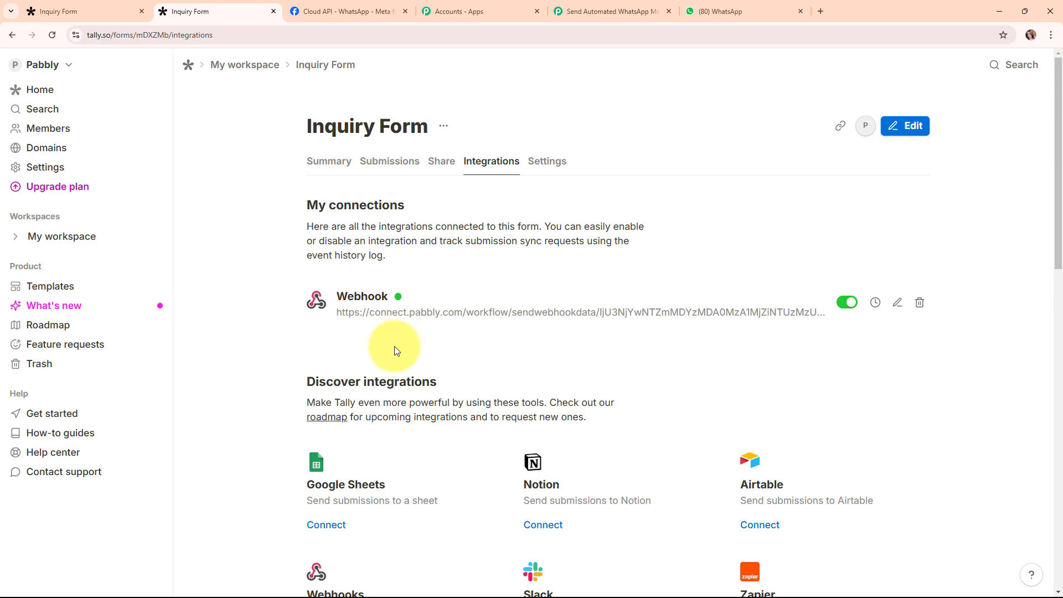
pyautogui.click(559, 6)
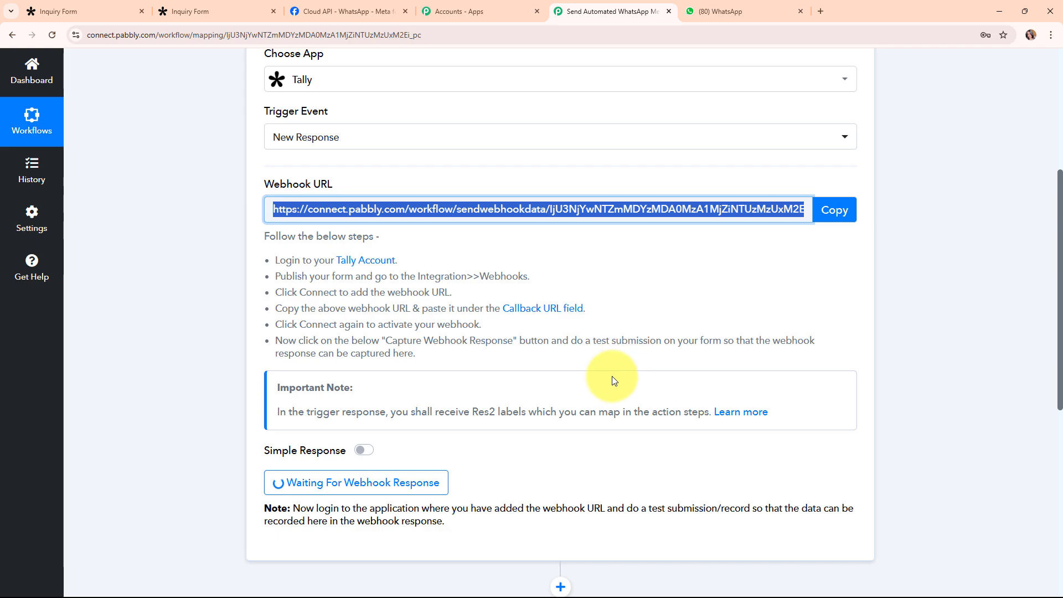
# Step: Leave the trigger at 'Waiting For Webhook Response' and return to the Tally Inquiry Form tab
pyautogui.scroll(-2, 611, 397)
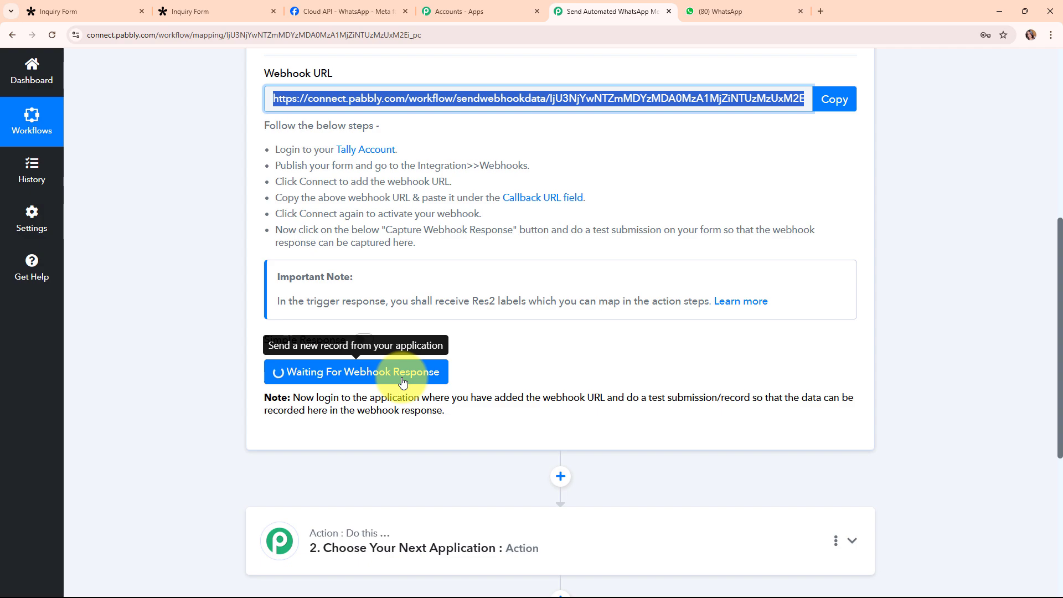
pyautogui.click(174, 7)
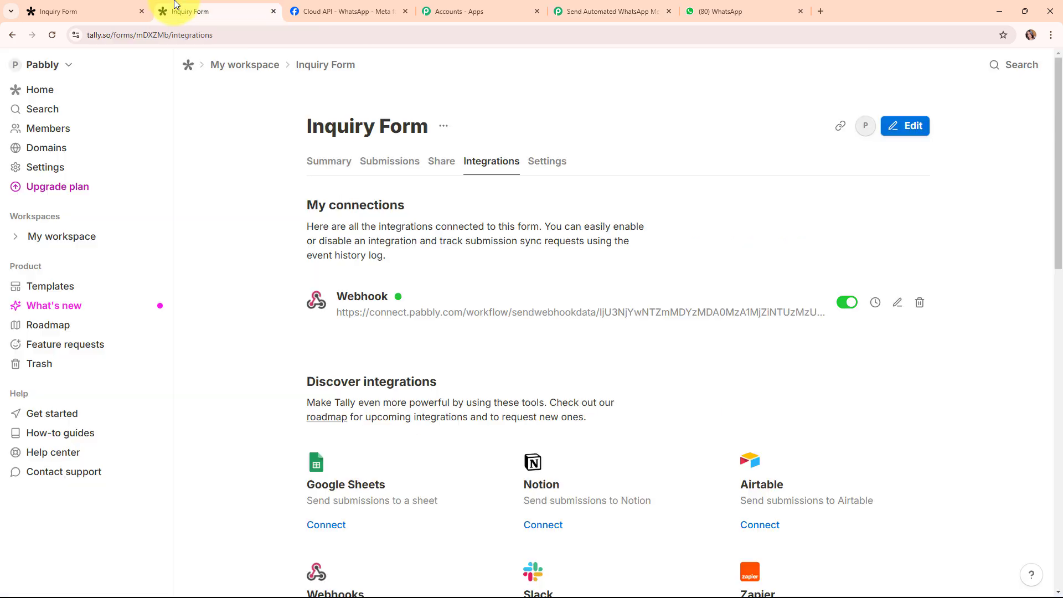
# Step: Copy the Inquiry Form's share link and load the published form in a new tab
pyautogui.click(451, 165)
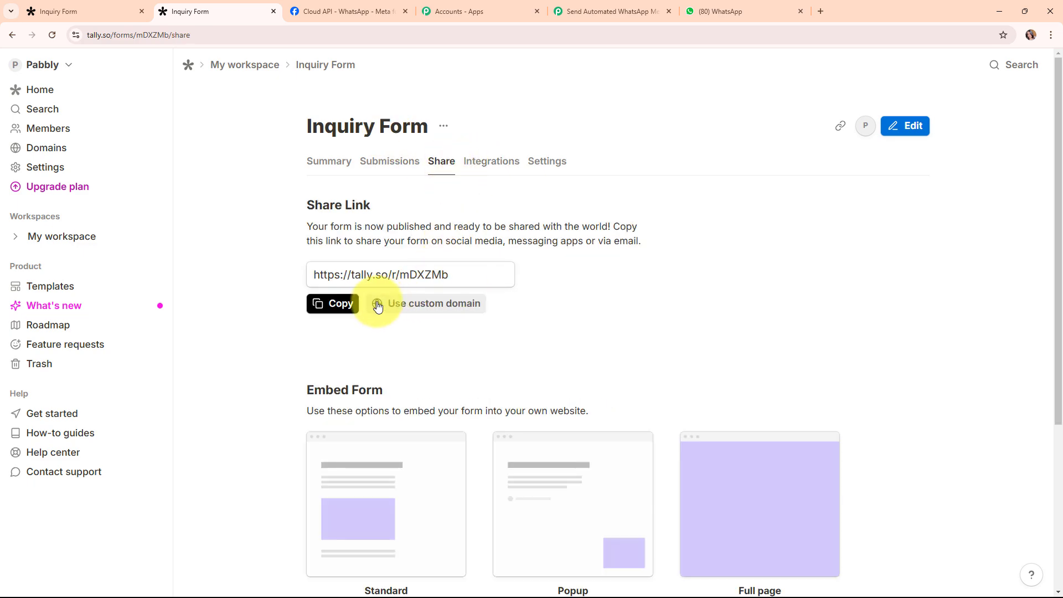
pyautogui.click(348, 308)
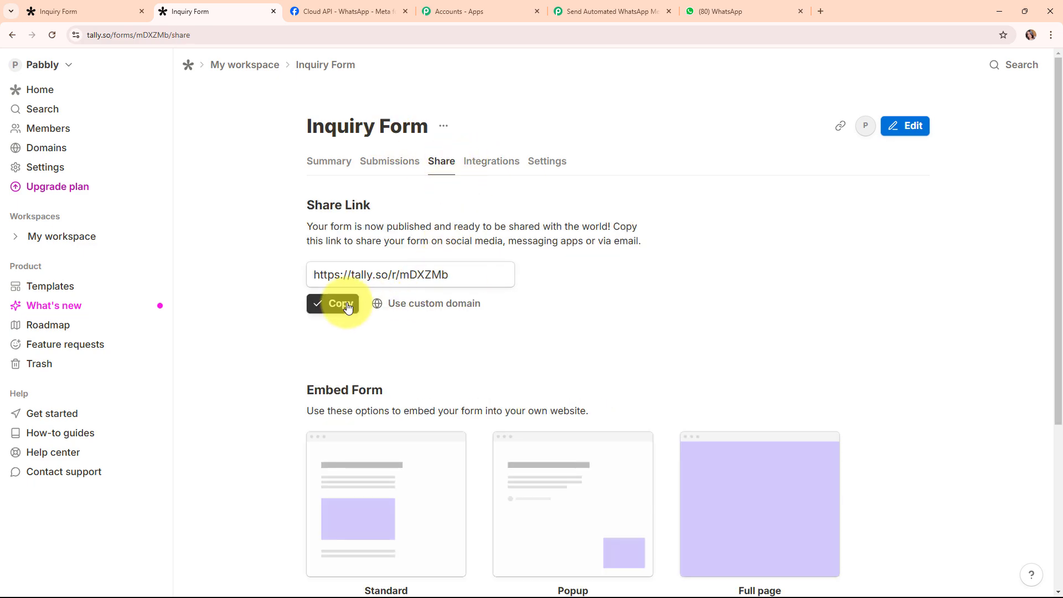
pyautogui.click(820, 11)
pyautogui.hotkey('ctrl', 'v')
pyautogui.press('Return')
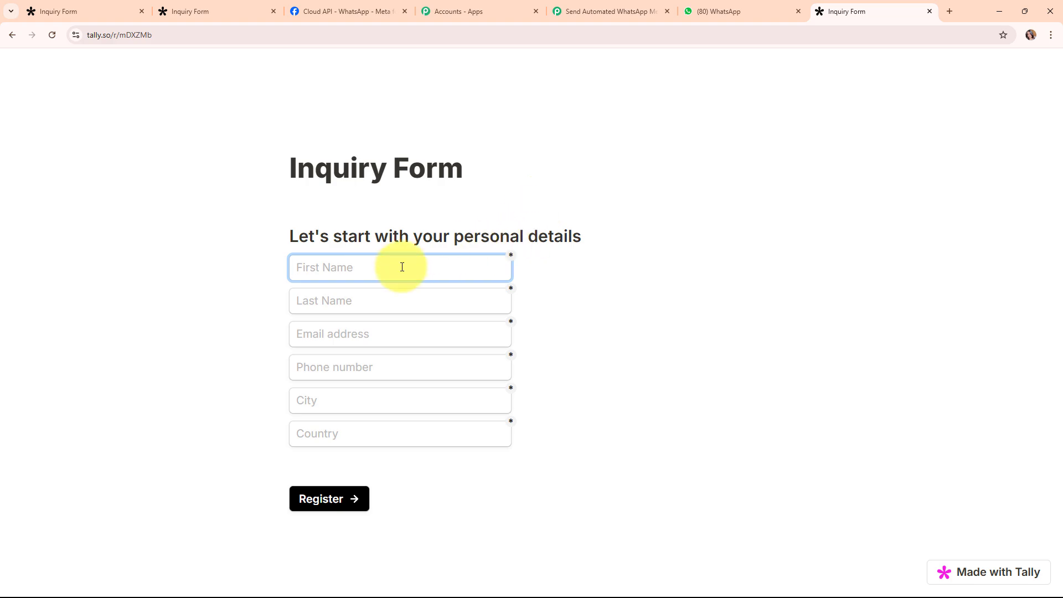
# Step: Fill in the sample first name, last name and a test e-mail address
pyautogui.write('Test')
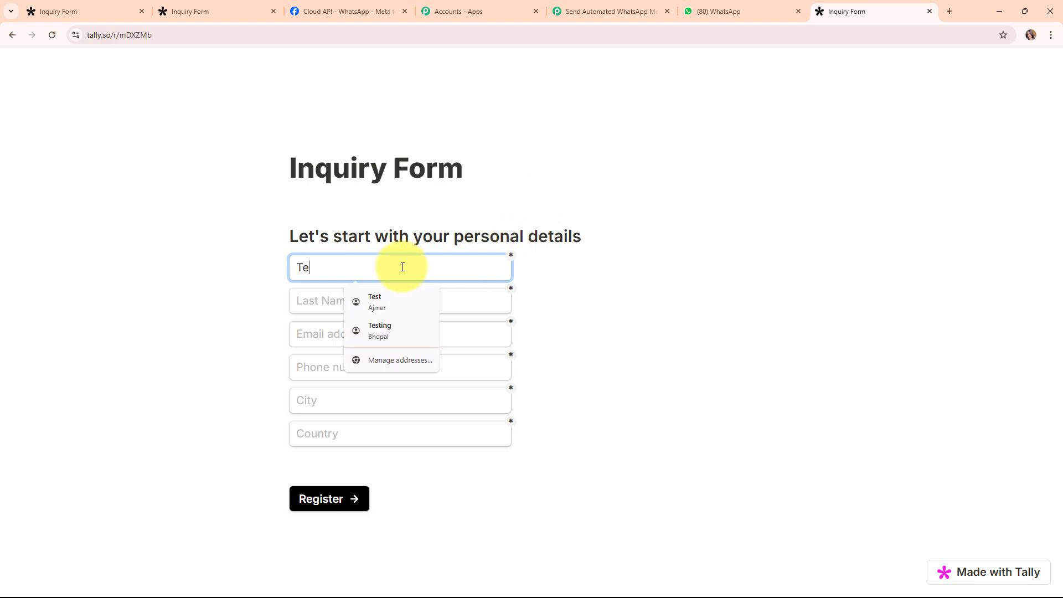
pyautogui.click(313, 300)
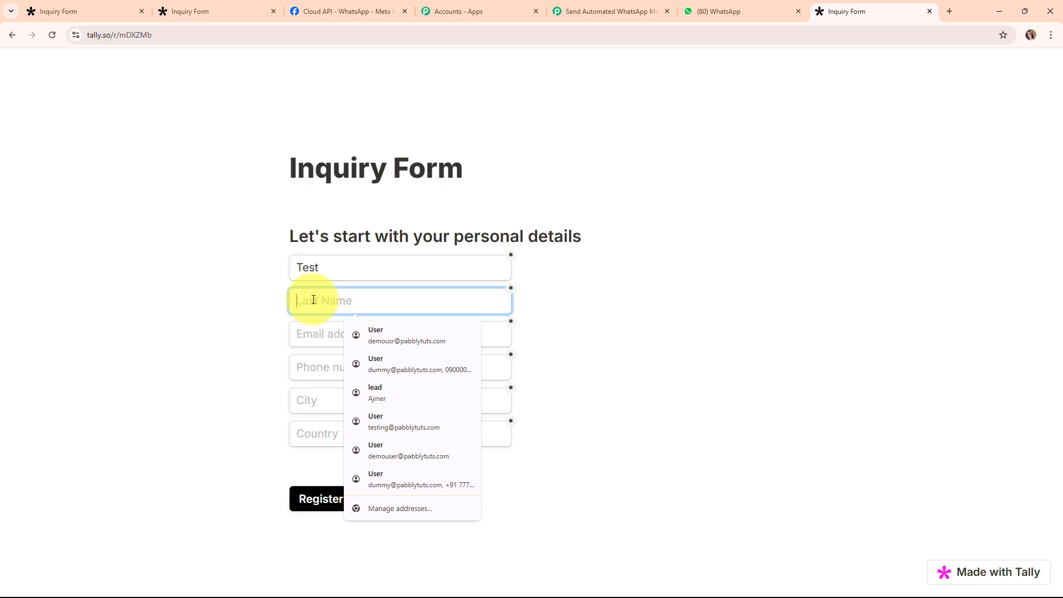
pyautogui.write('User')
pyautogui.click(324, 334)
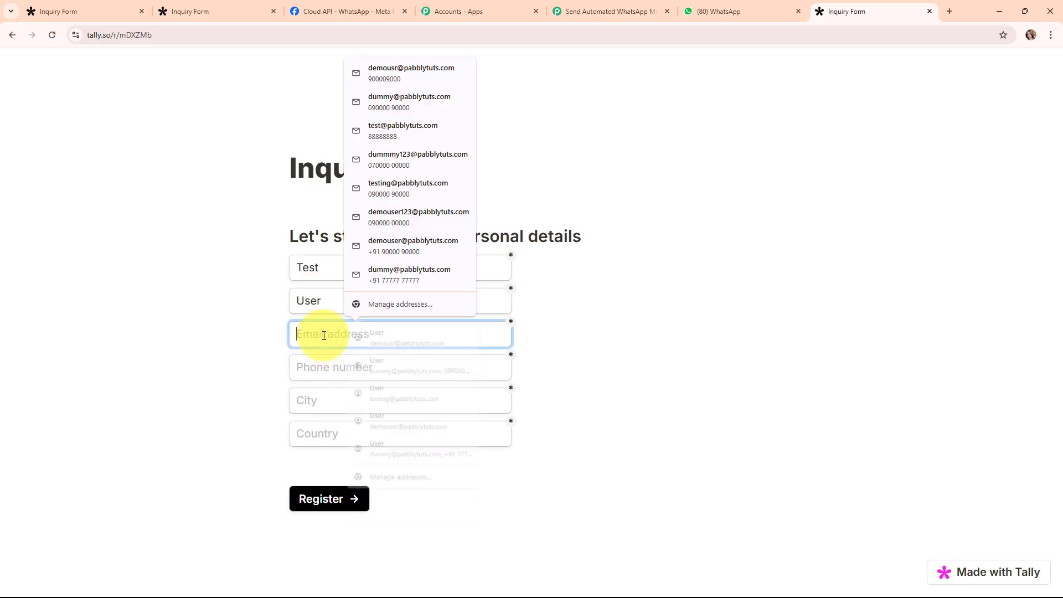
pyautogui.write('test@p')
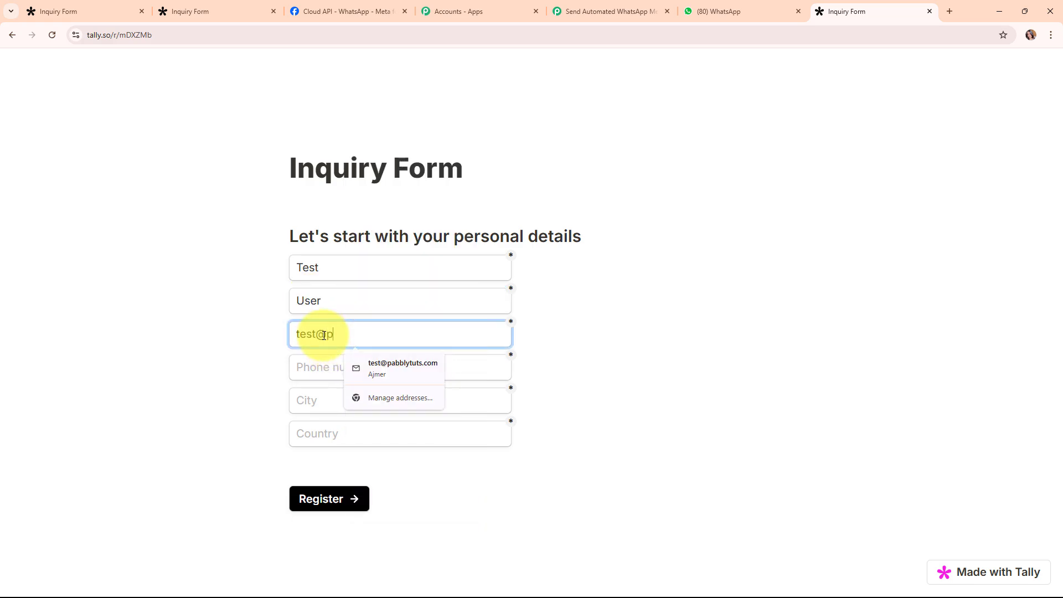
pyautogui.press('Down')
pyautogui.press('Return')
# Step: Add a phone number, city Bhopal and country India, then submit the registration
pyautogui.click(308, 363)
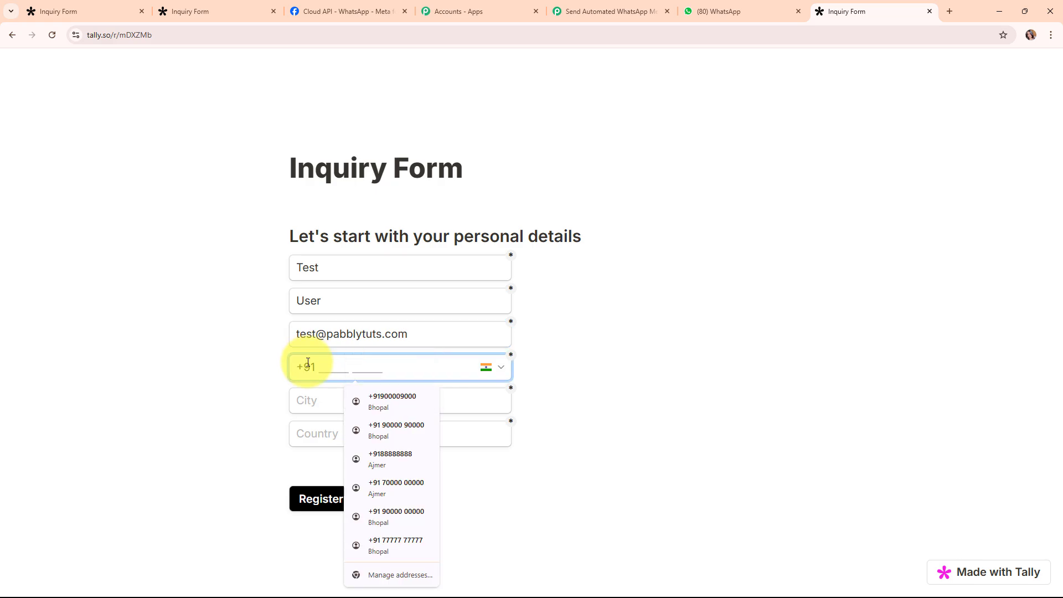
pyautogui.hotkey('ctrl', 'v')
pyautogui.click(349, 392)
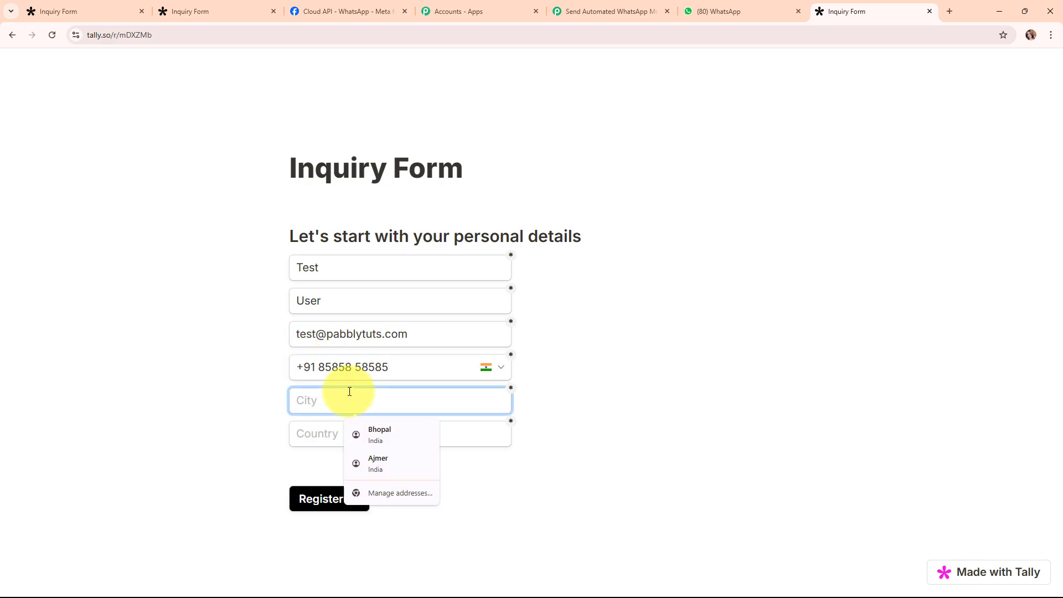
pyautogui.write('Bhopal')
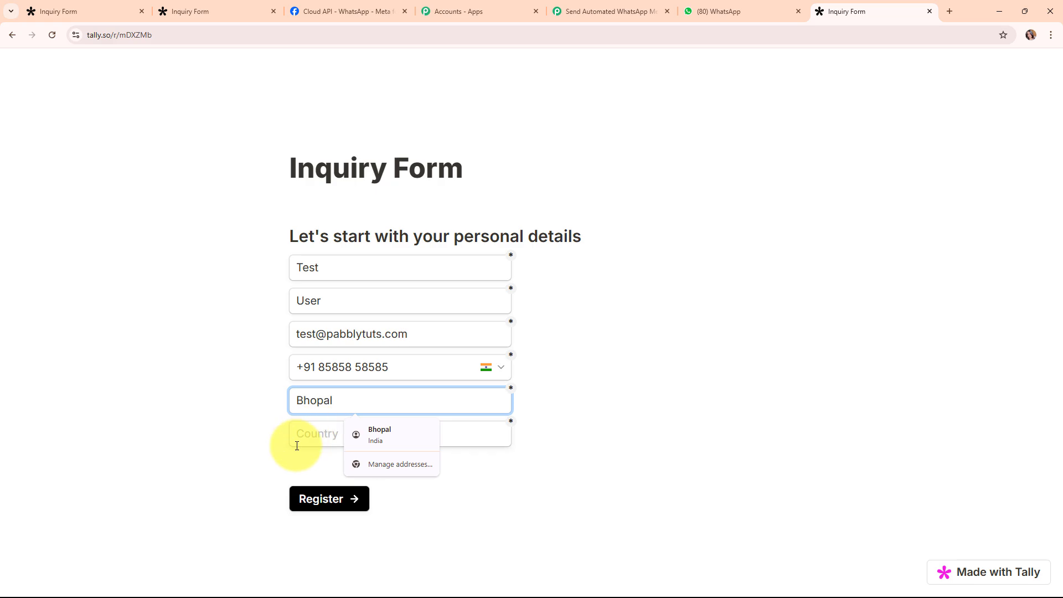
pyautogui.click(304, 433)
pyautogui.write('India')
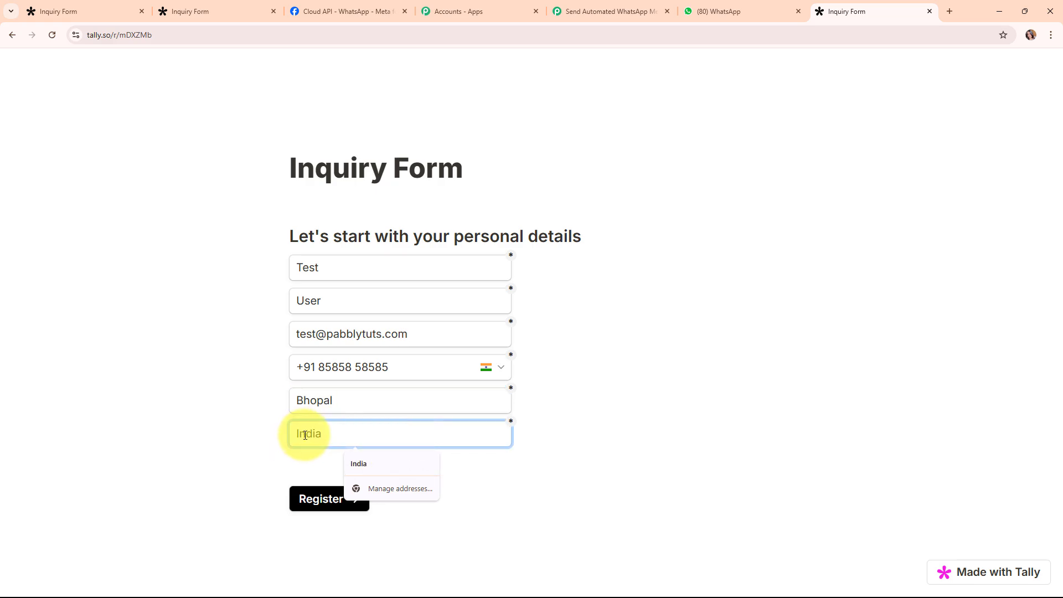
pyautogui.click(325, 500)
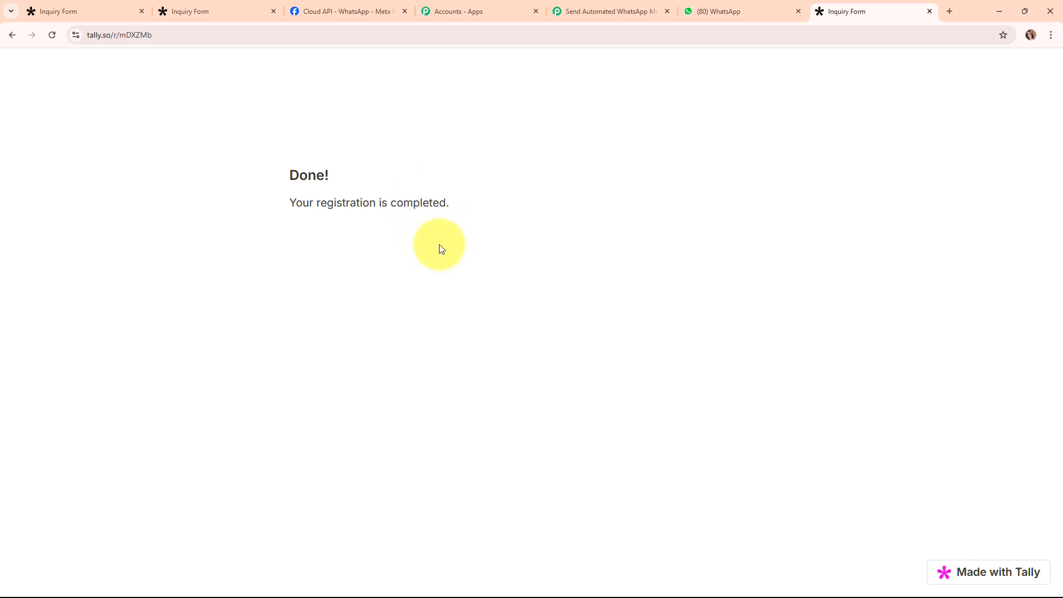
# Step: Check the captured First Name, Last Name, Email, Phone Number and Country values in Pabbly
pyautogui.click(593, 5)
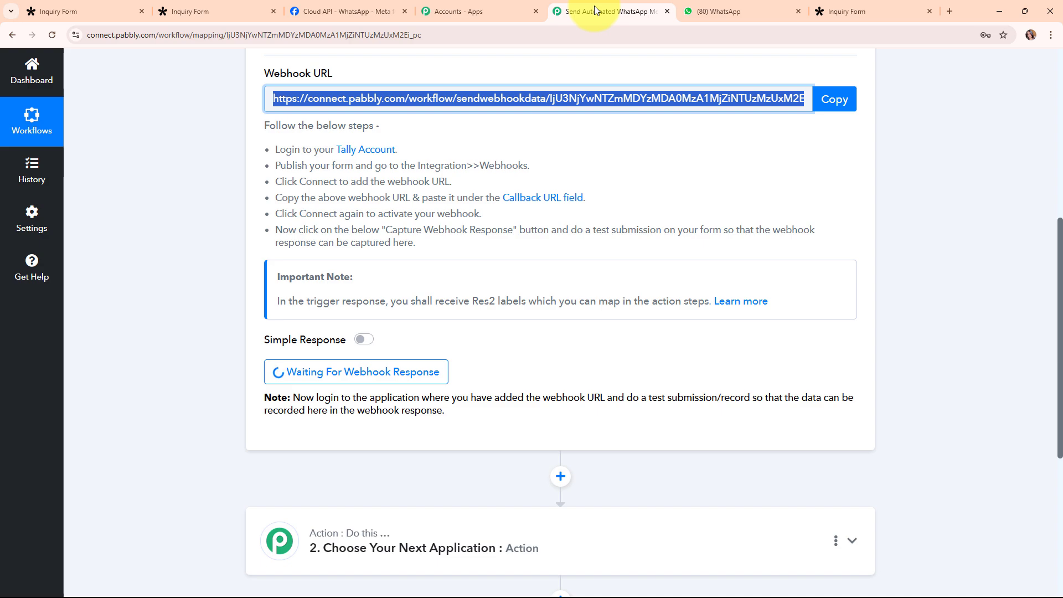
pyautogui.scroll(-6, 719, 294)
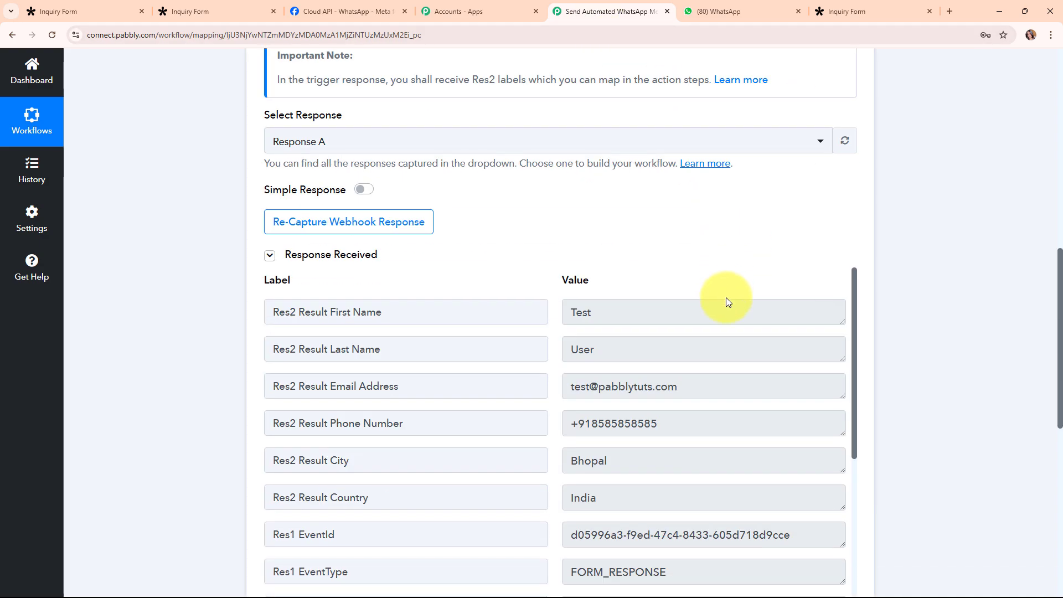
pyautogui.scroll(2, 720, 298)
pyautogui.click(664, 315)
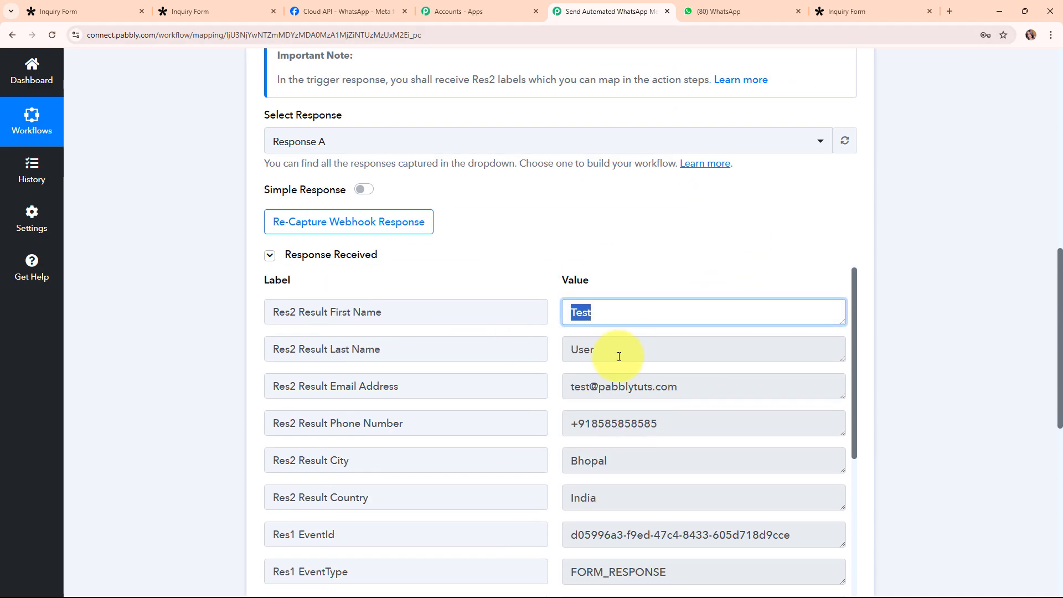
pyautogui.click(632, 351)
pyautogui.click(664, 387)
pyautogui.click(571, 422)
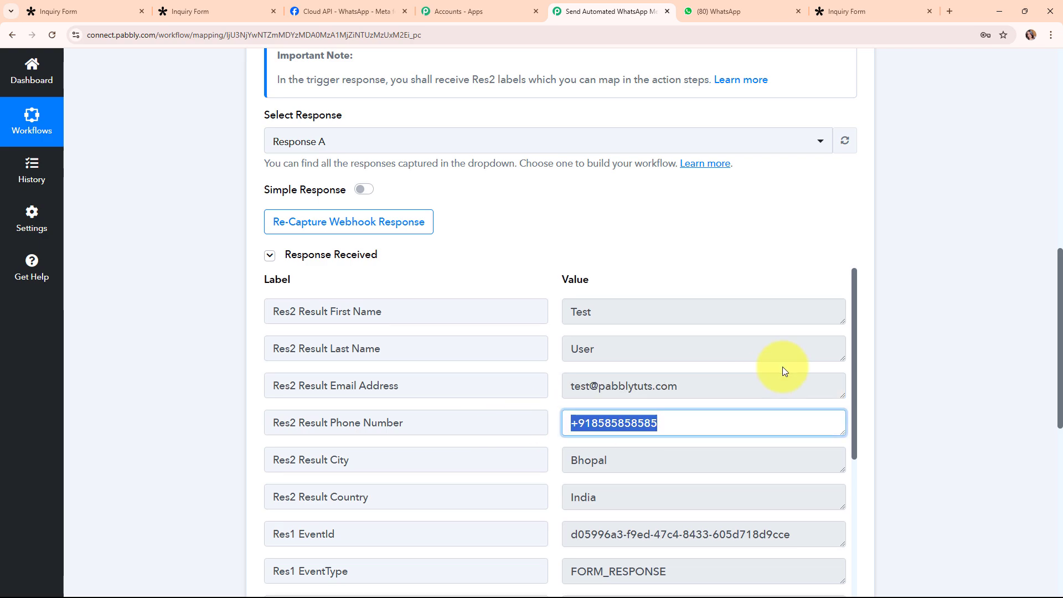
pyautogui.scroll(-2, 720, 360)
pyautogui.click(578, 386)
# Step: Collapse the Tally New Response trigger step above the unconfigured action
pyautogui.scroll(-3, 708, 371)
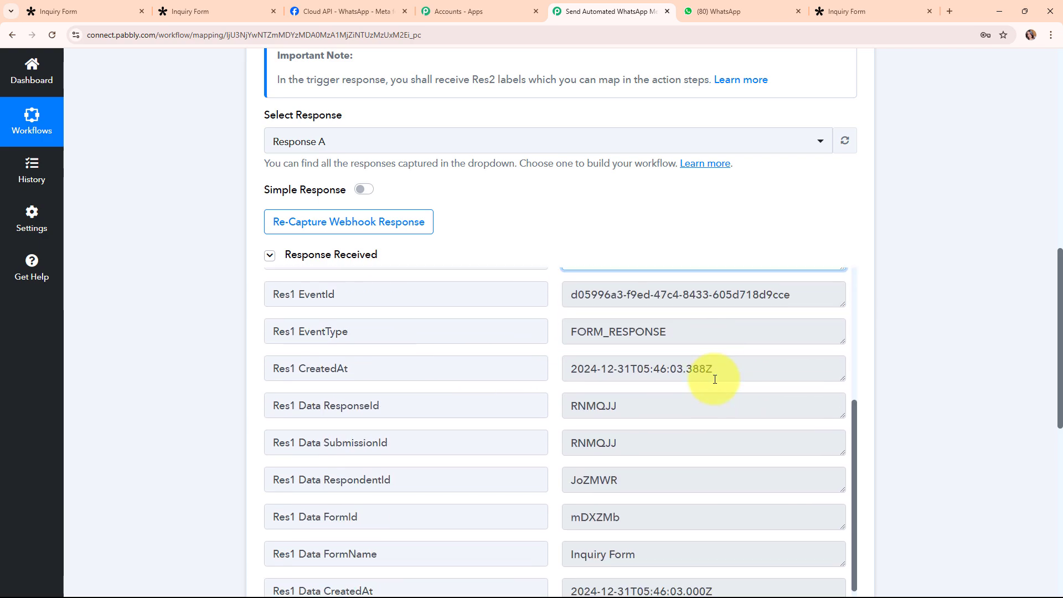
pyautogui.scroll(4, 712, 376)
pyautogui.scroll(1, 715, 379)
pyautogui.scroll(9, 874, 244)
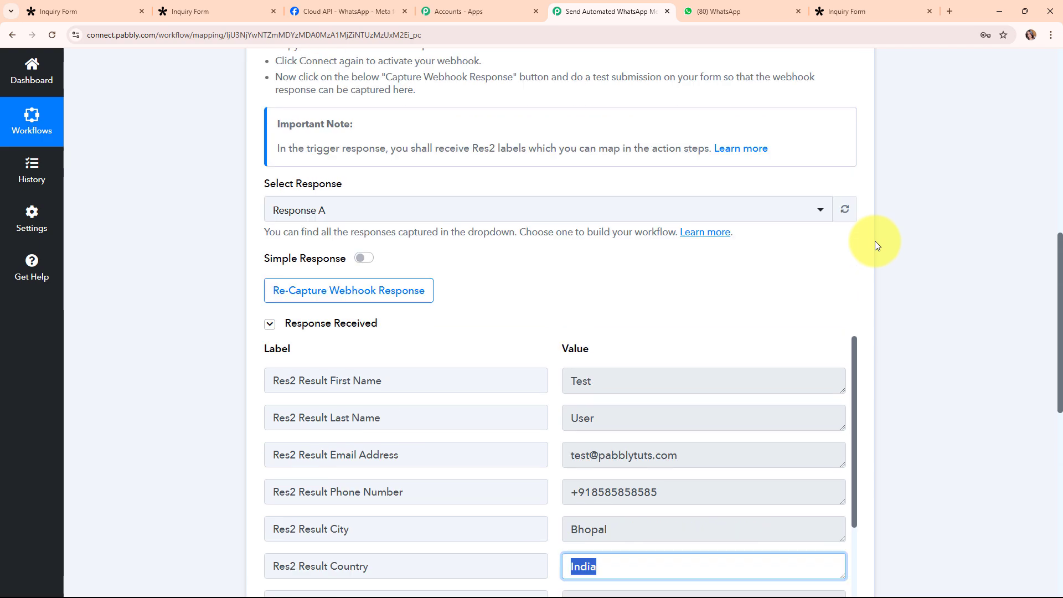
pyautogui.click(851, 166)
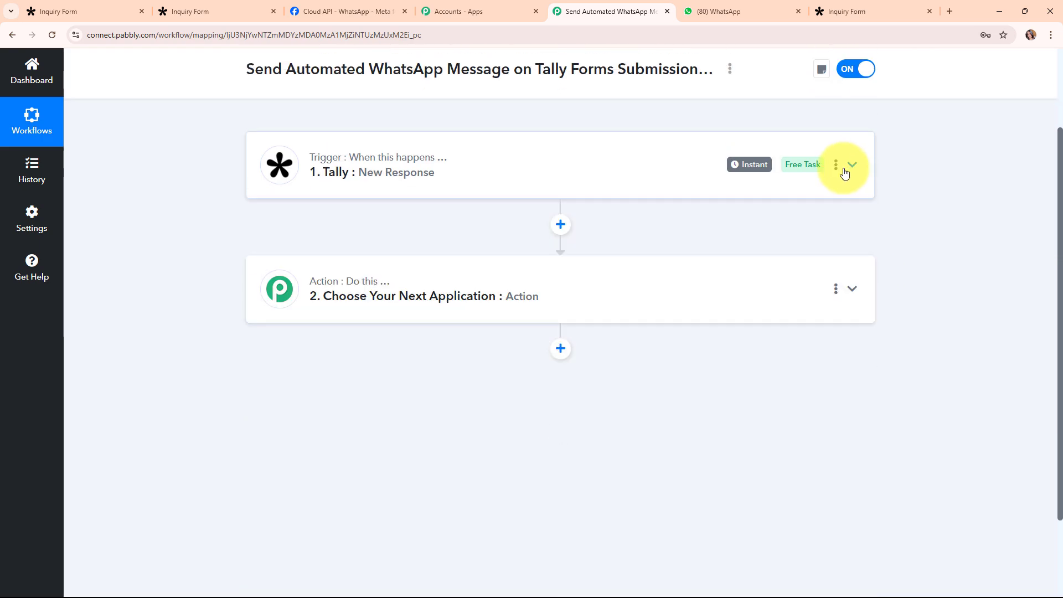
pyautogui.scroll(2, 624, 197)
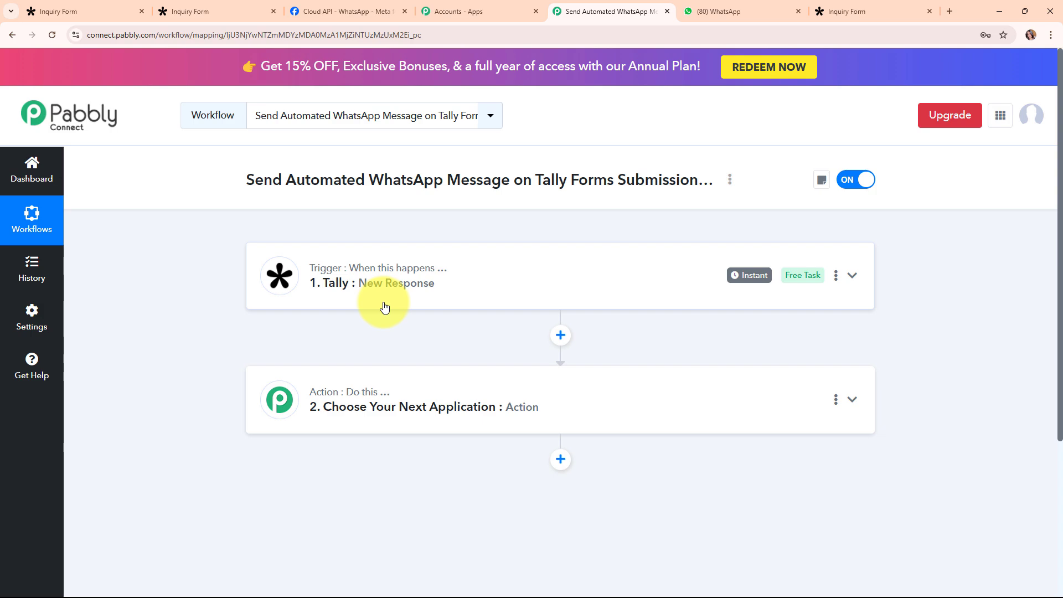
# Step: Choose WhatsApp Cloud API as the action step's app
pyautogui.click(458, 377)
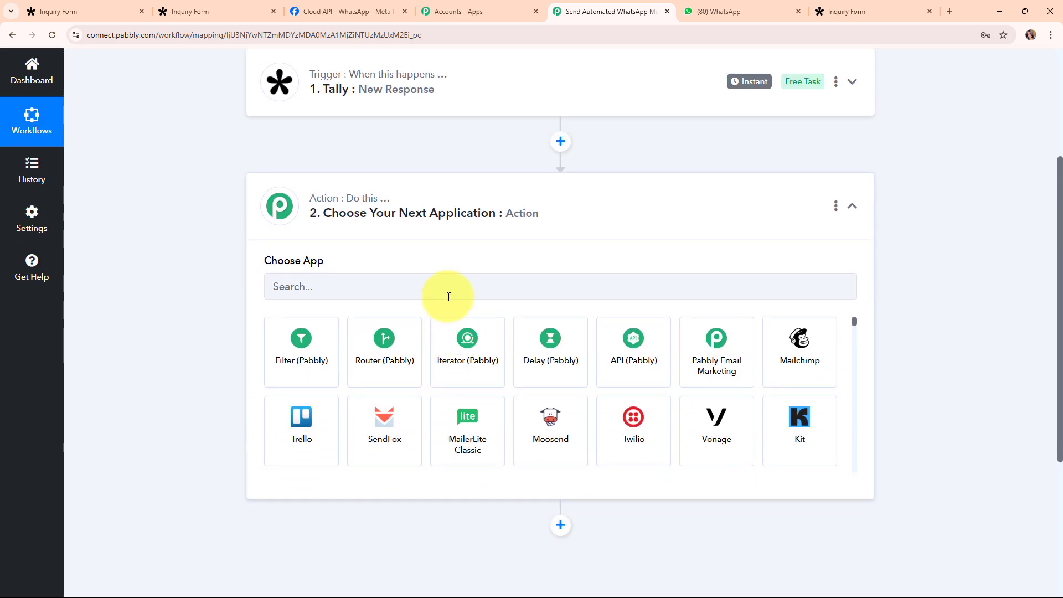
pyautogui.click(448, 294)
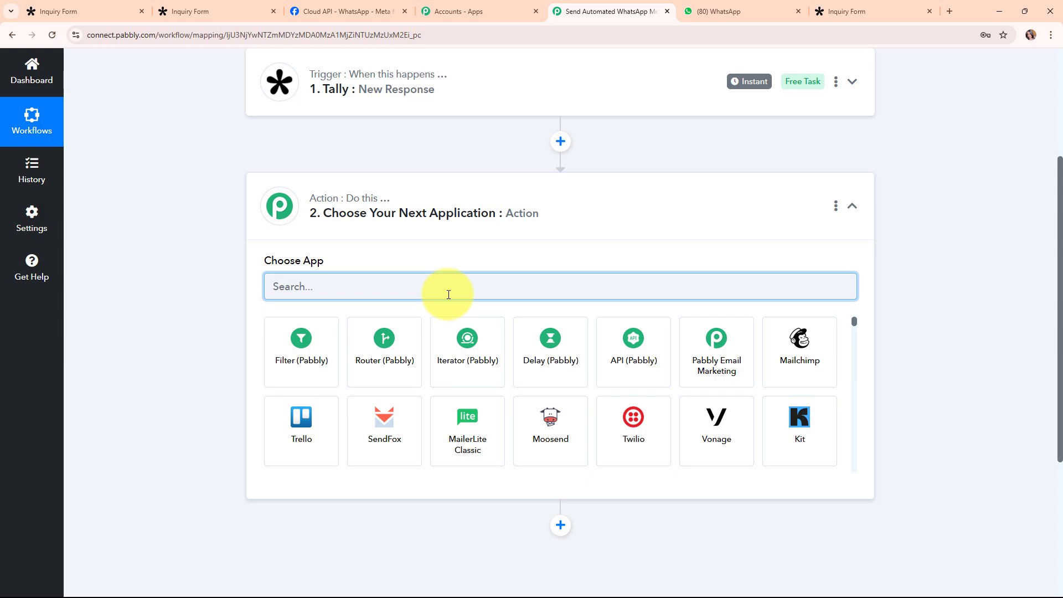
pyautogui.write('Whats')
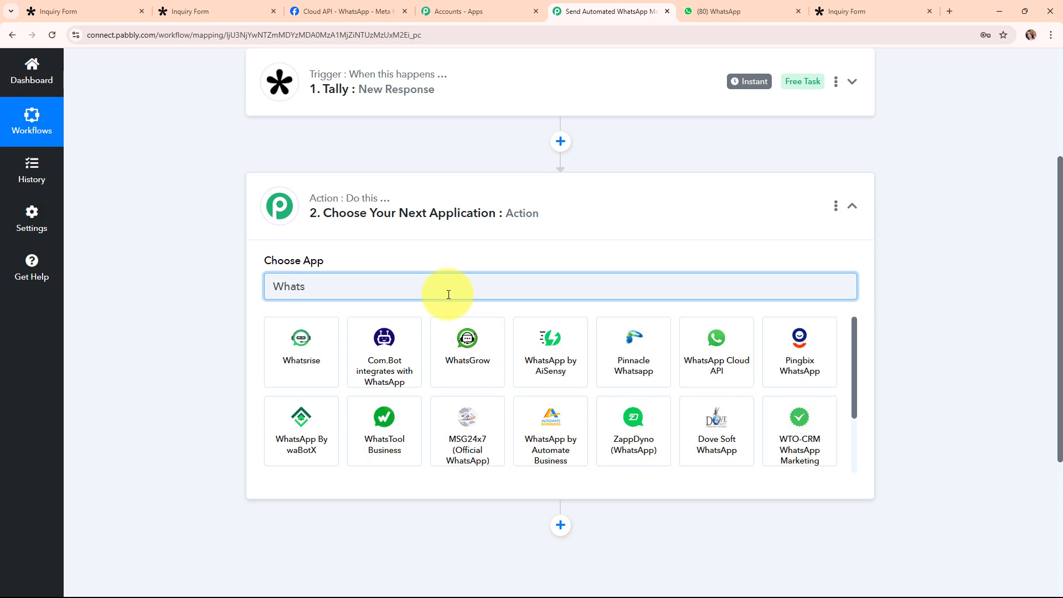
pyautogui.click(704, 364)
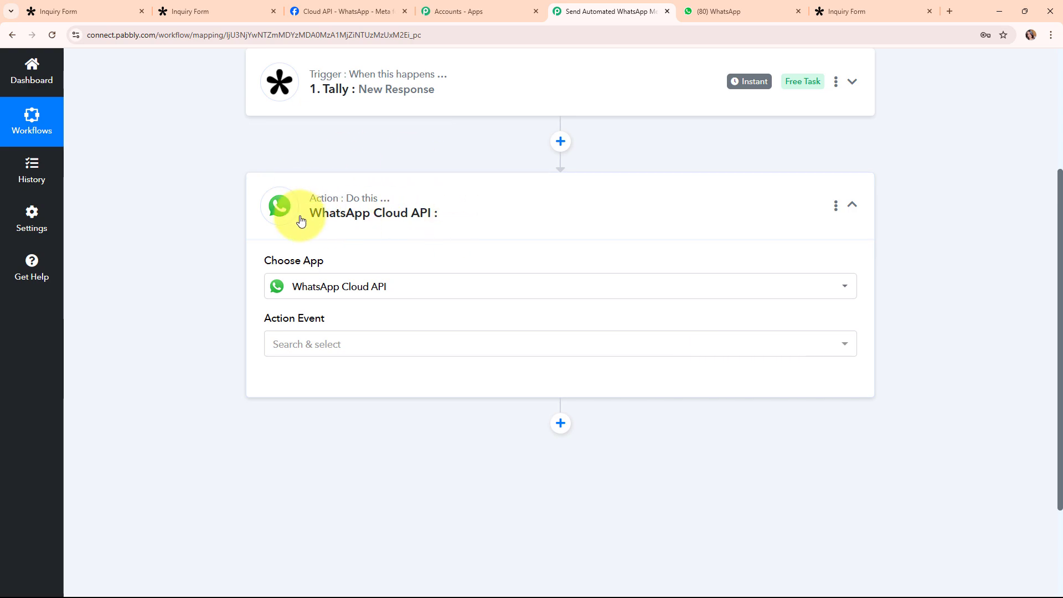
# Step: Set the action event to Send Template Message
pyautogui.click(369, 352)
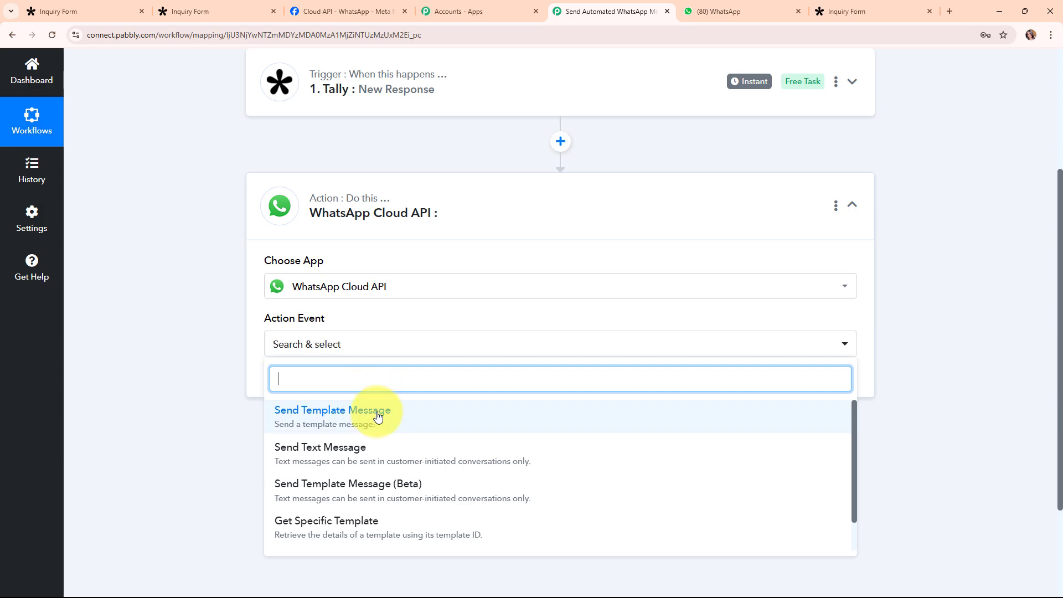
pyautogui.click(375, 415)
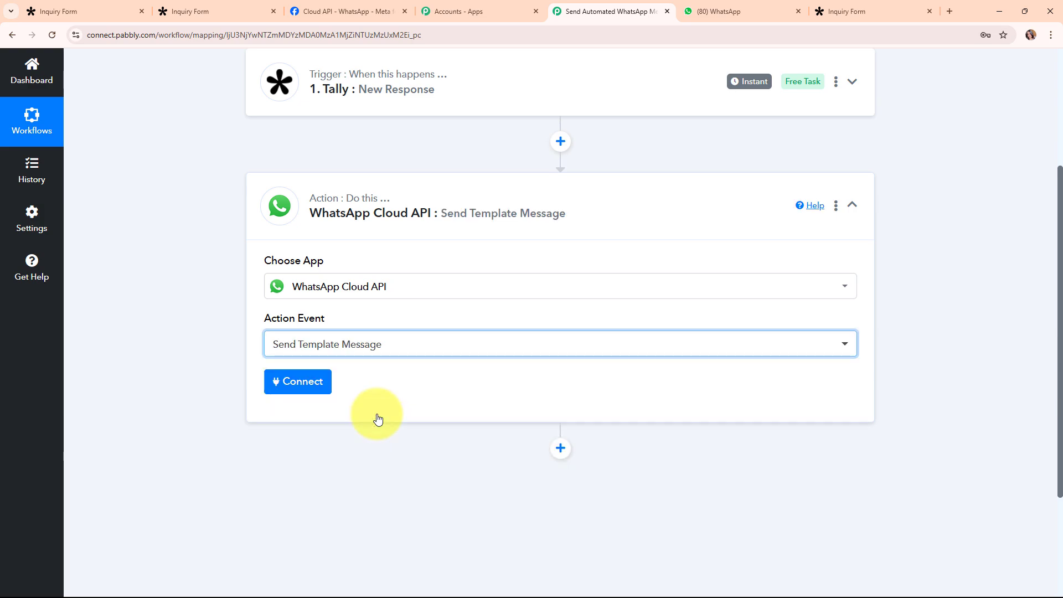
pyautogui.scroll(4, 520, 309)
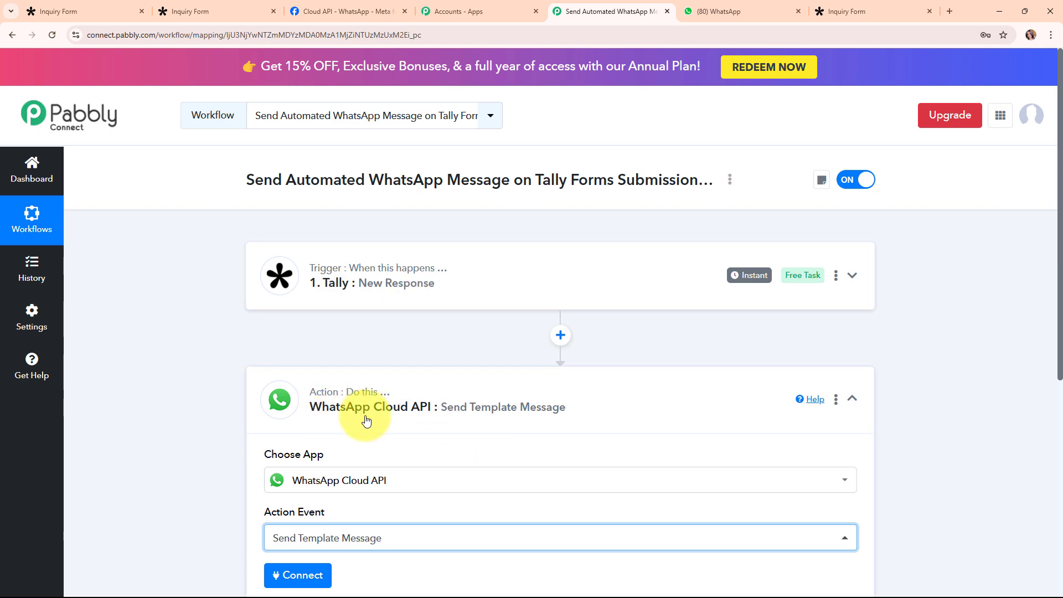
pyautogui.scroll(-2, 506, 325)
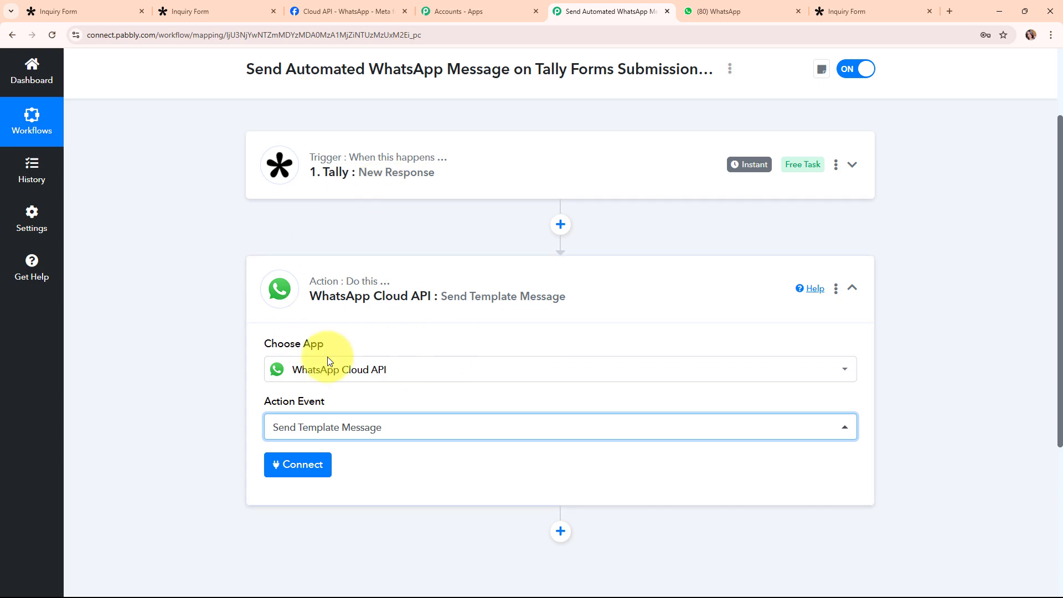
# Step: Add a new WhatsApp Cloud API connection and review its Phone Number ID and Business Account ID fields
pyautogui.click(279, 465)
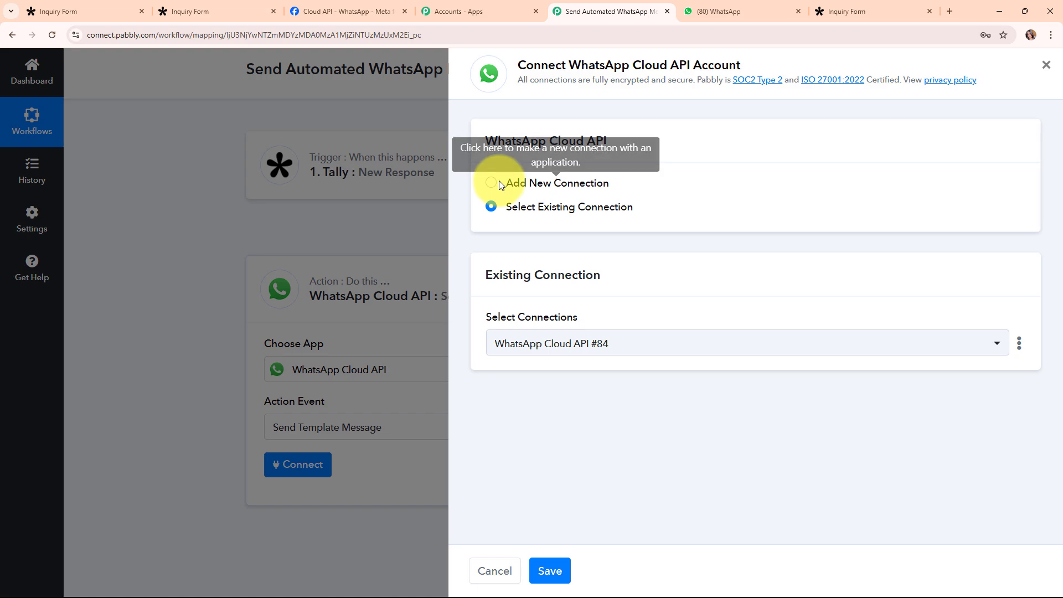
pyautogui.click(491, 184)
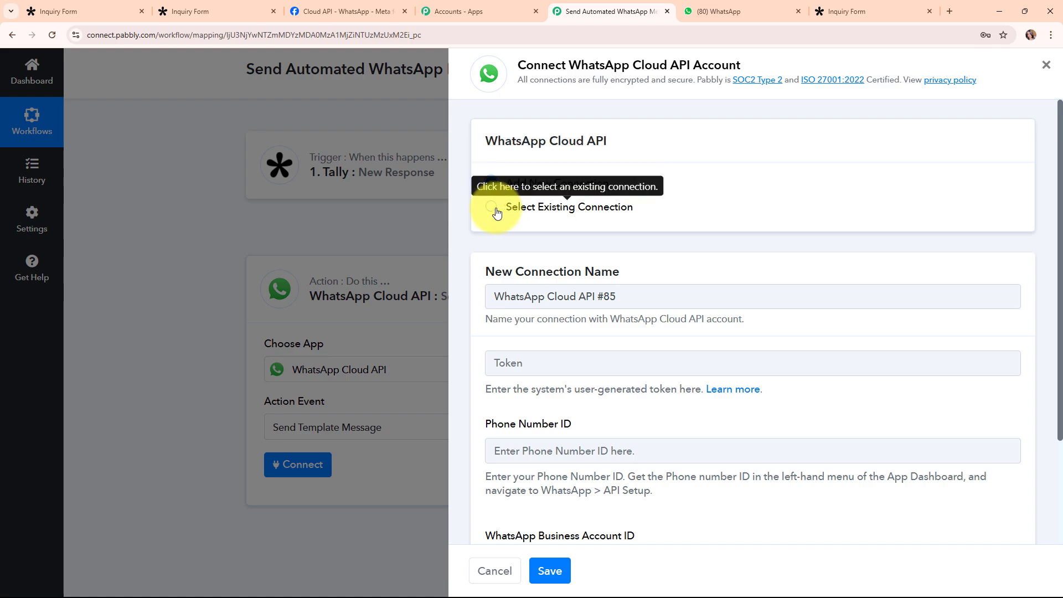
pyautogui.scroll(-2, 695, 238)
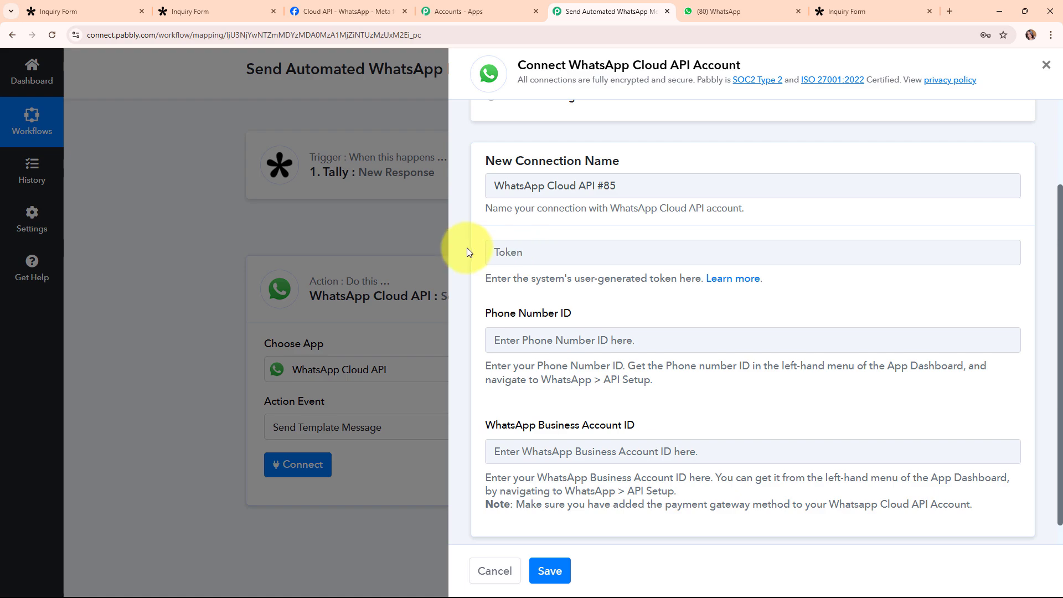
pyautogui.moveTo(491, 313); pyautogui.dragTo(603, 331)
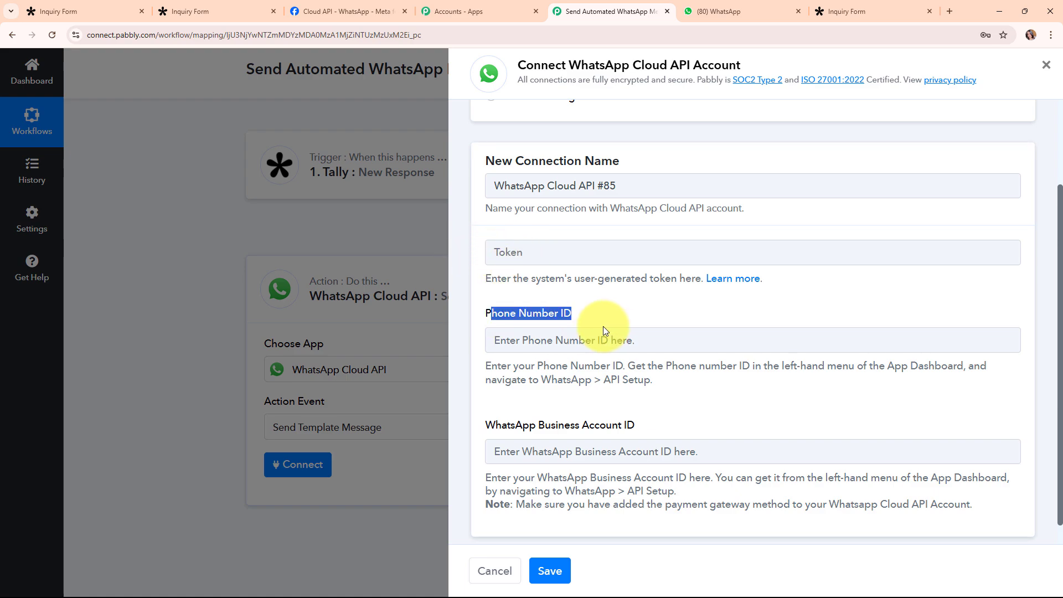
pyautogui.moveTo(481, 425); pyautogui.dragTo(712, 432)
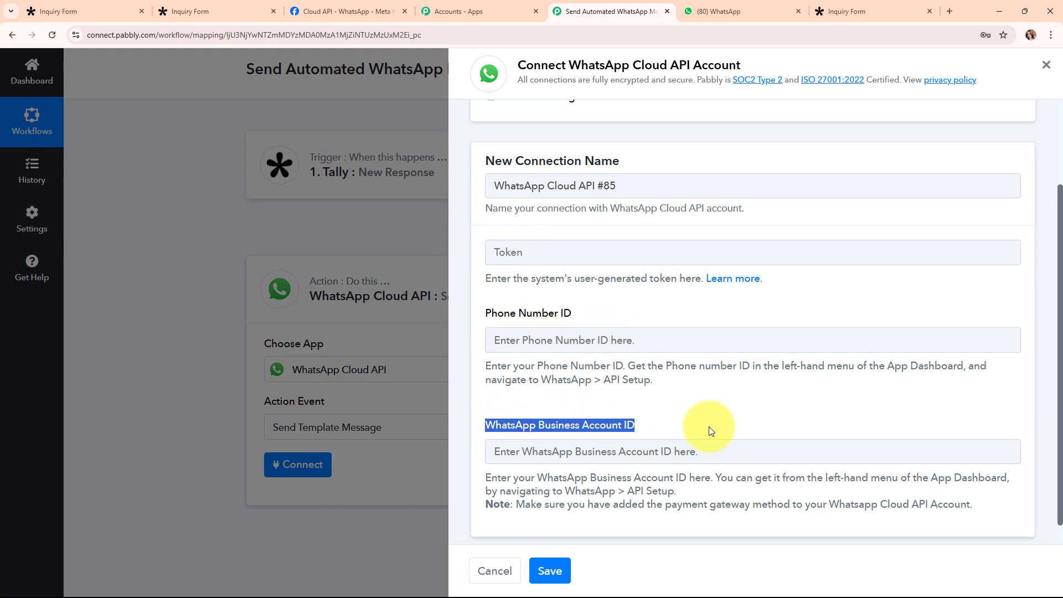
pyautogui.click(710, 430)
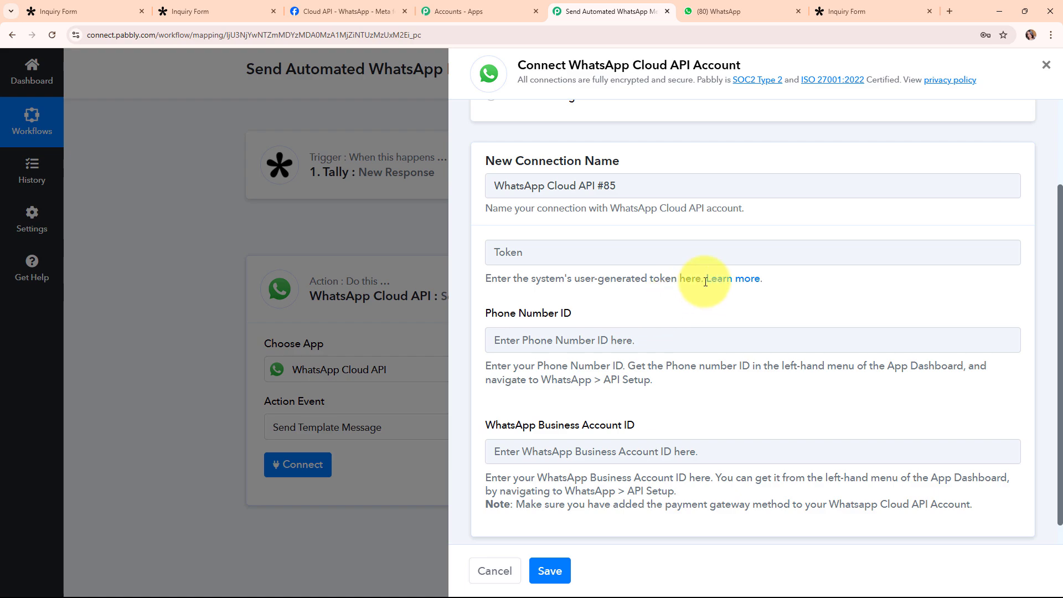
pyautogui.click(733, 279)
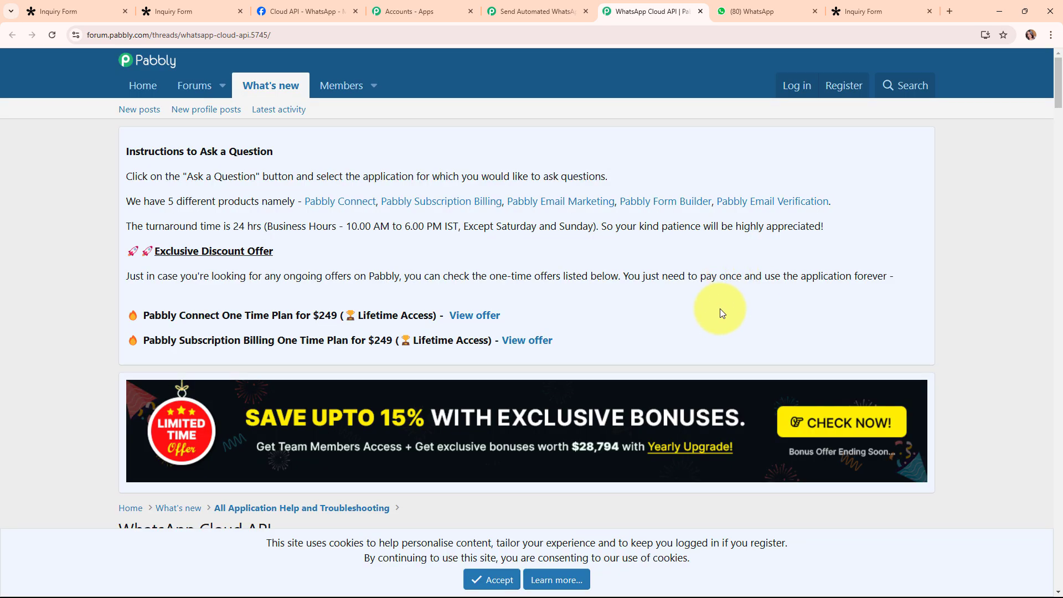
pyautogui.scroll(-7, 721, 308)
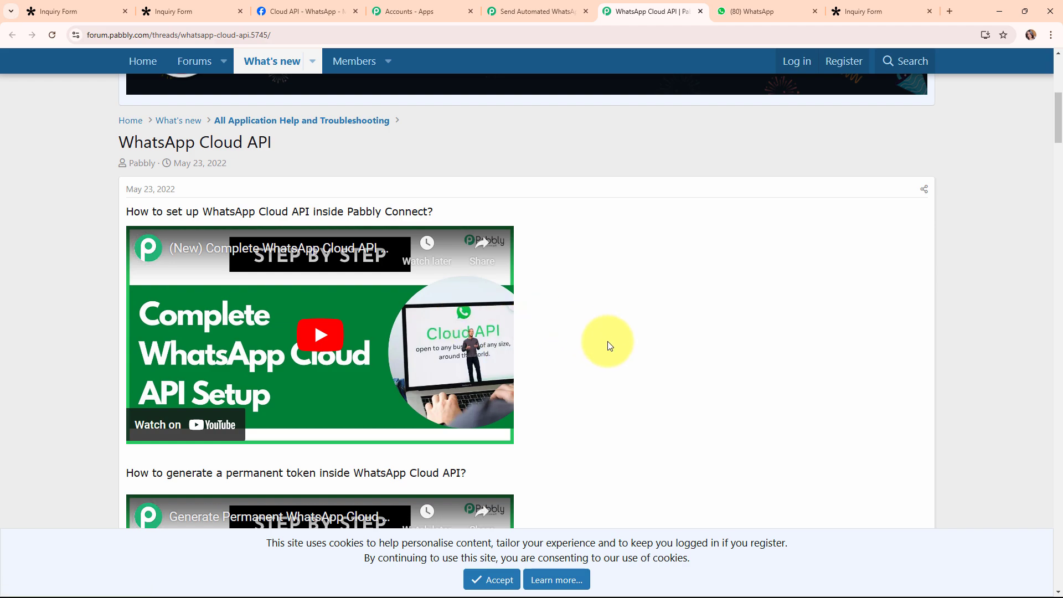
pyautogui.scroll(-4, 609, 346)
pyautogui.scroll(3, 609, 346)
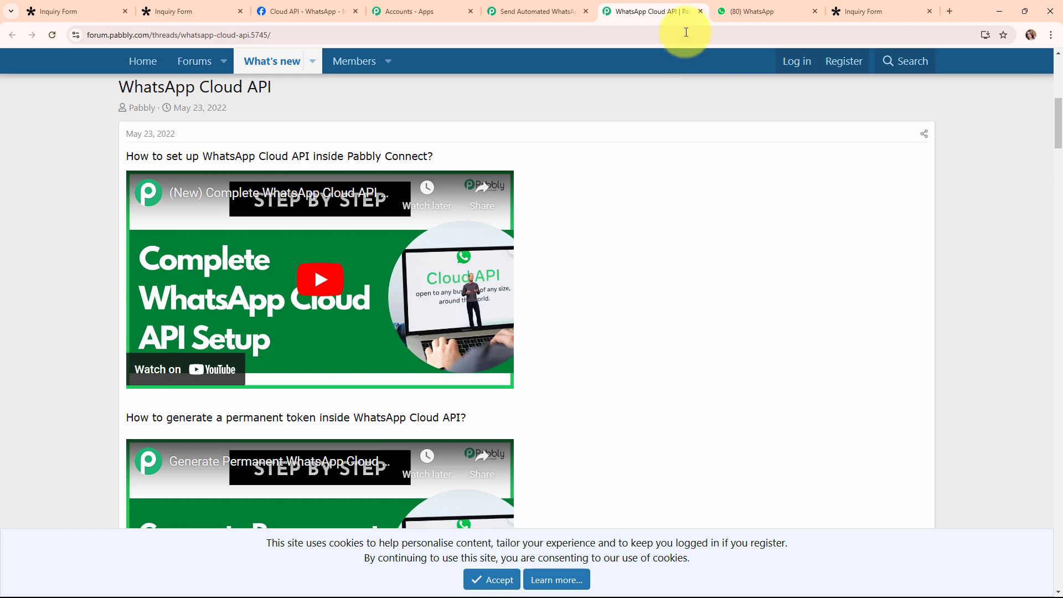
pyautogui.click(699, 11)
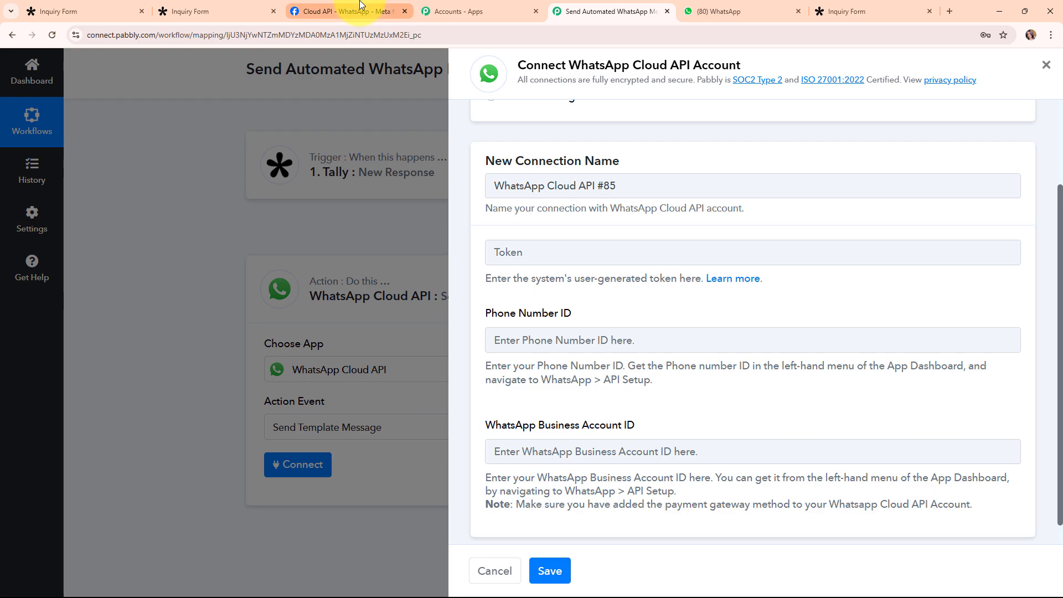
# Step: Locate the Access Token, Phone number ID and Business Account ID on Meta's API Setup page
pyautogui.click(344, 11)
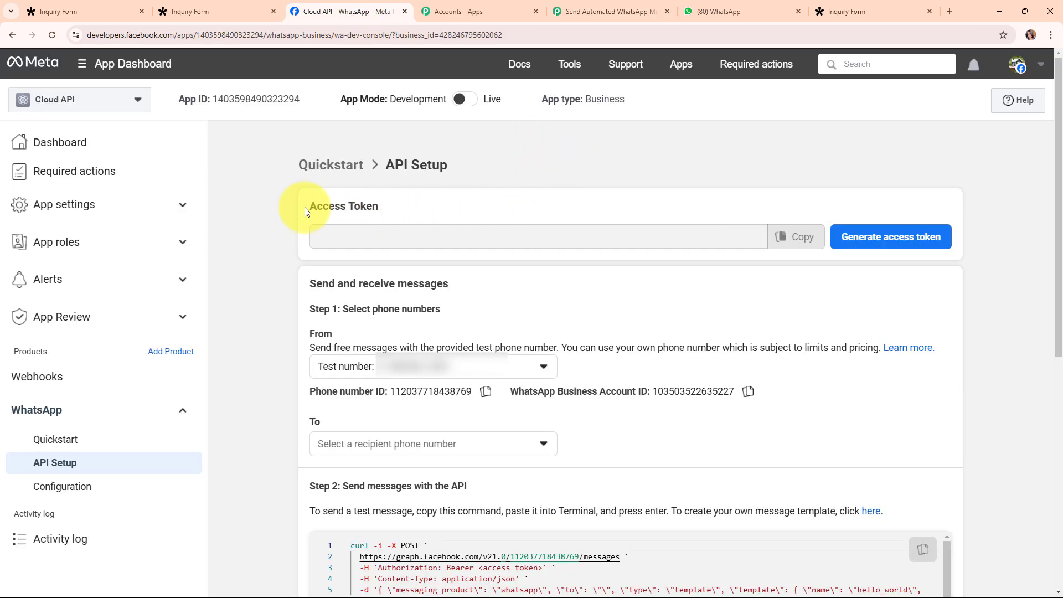
pyautogui.moveTo(304, 208); pyautogui.dragTo(404, 225)
pyautogui.moveTo(309, 391); pyautogui.dragTo(401, 392)
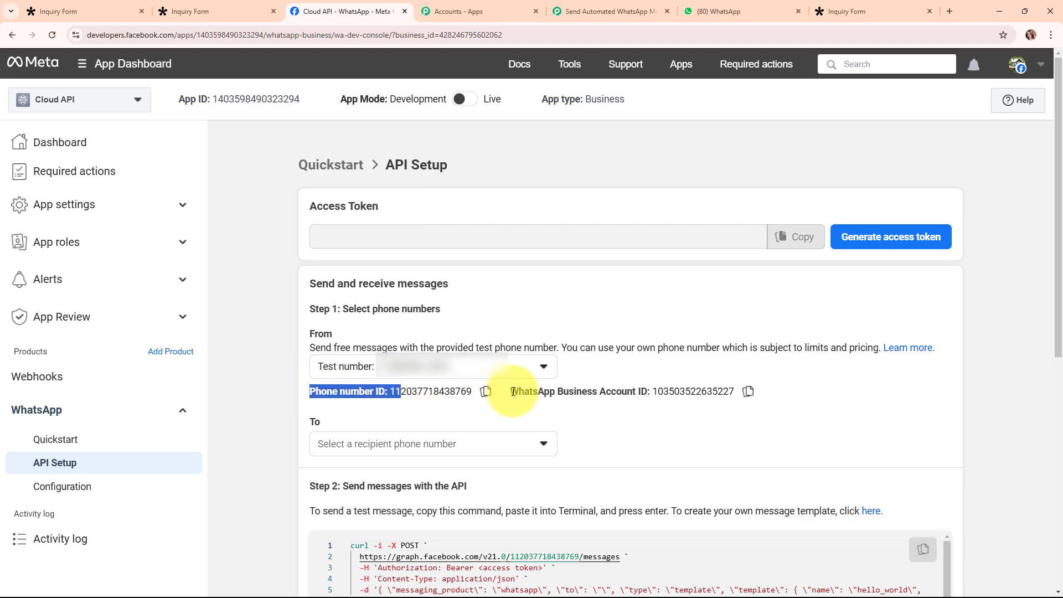
pyautogui.moveTo(513, 392); pyautogui.dragTo(676, 392)
pyautogui.click(686, 314)
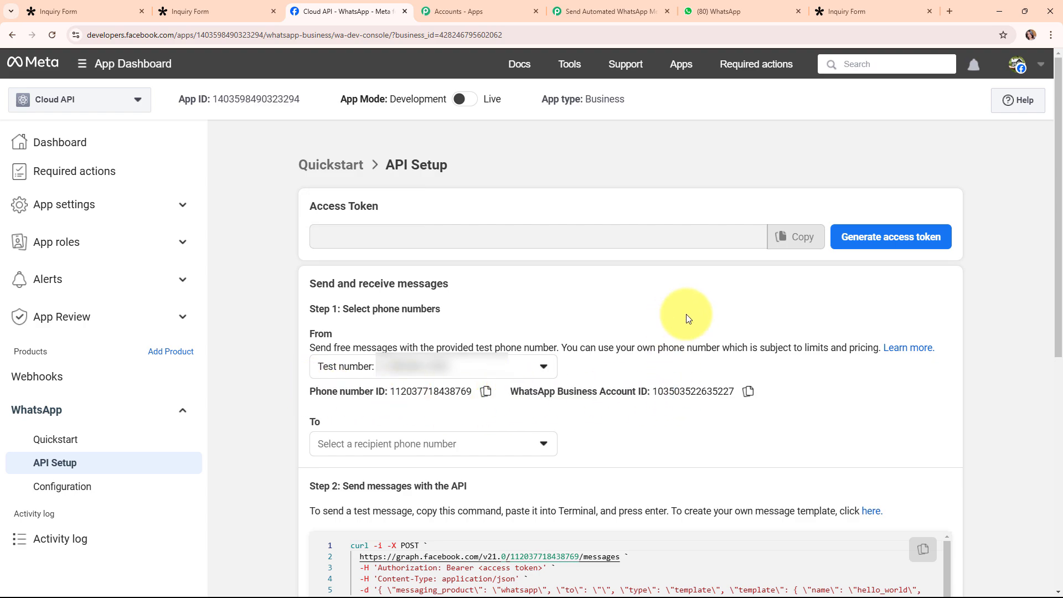
# Step: Generate a new access token, approving the Cloud API reconnect
pyautogui.click(890, 249)
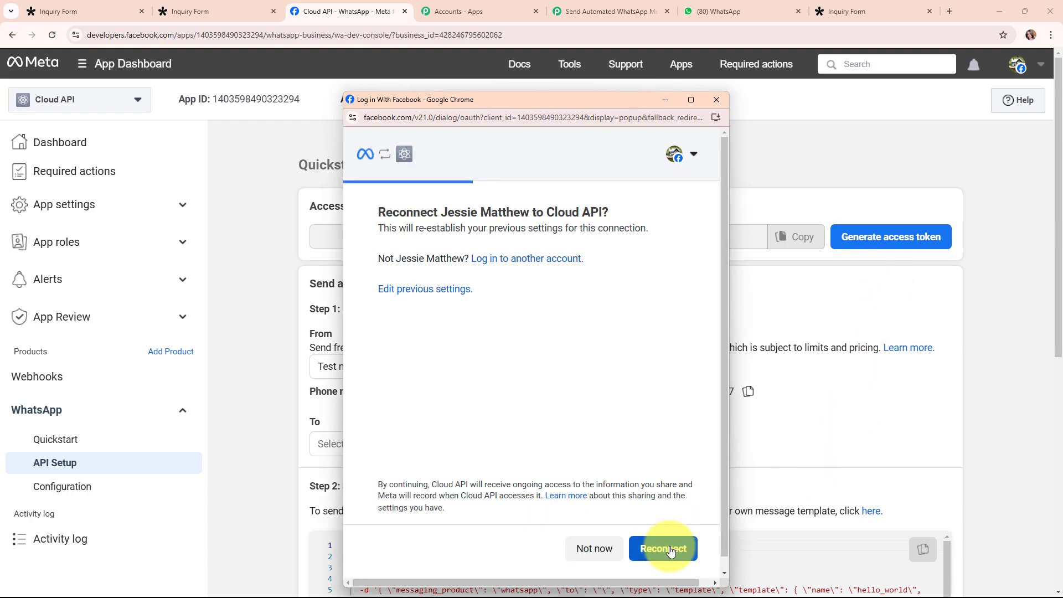
pyautogui.click(664, 549)
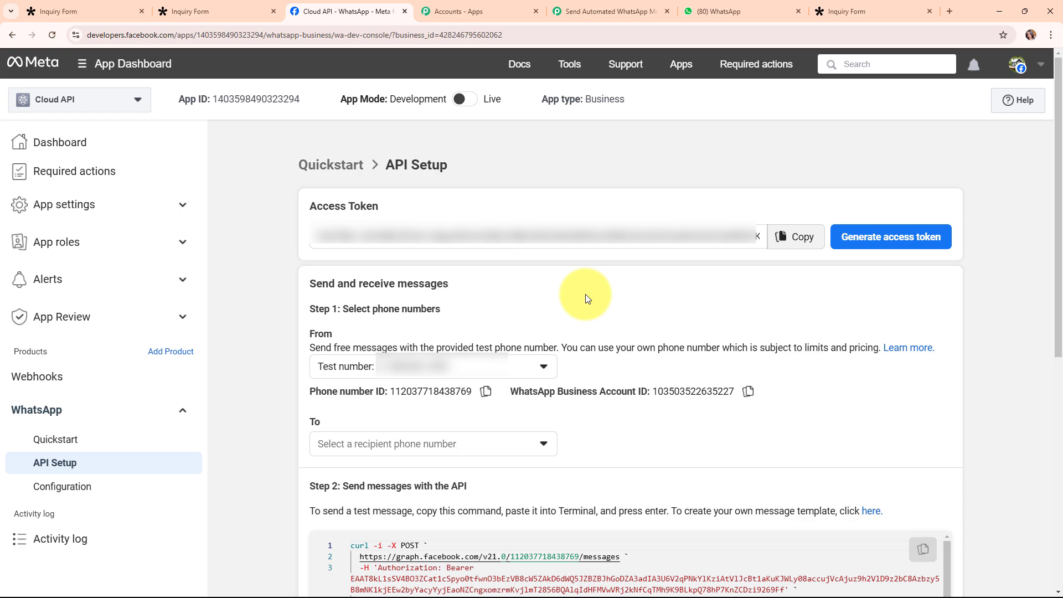
pyautogui.hotkey('ctrl', 'Tab')
pyautogui.hotkey('ctrl', 'Tab')
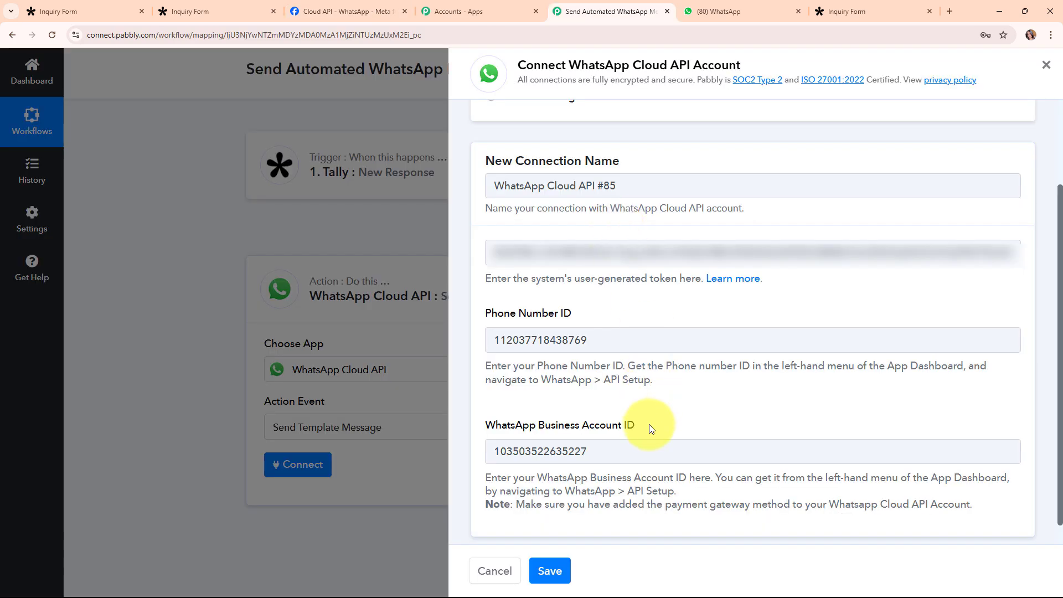
# Step: Save the WhatsApp connection, loading the query_message template with language en
pyautogui.click(551, 573)
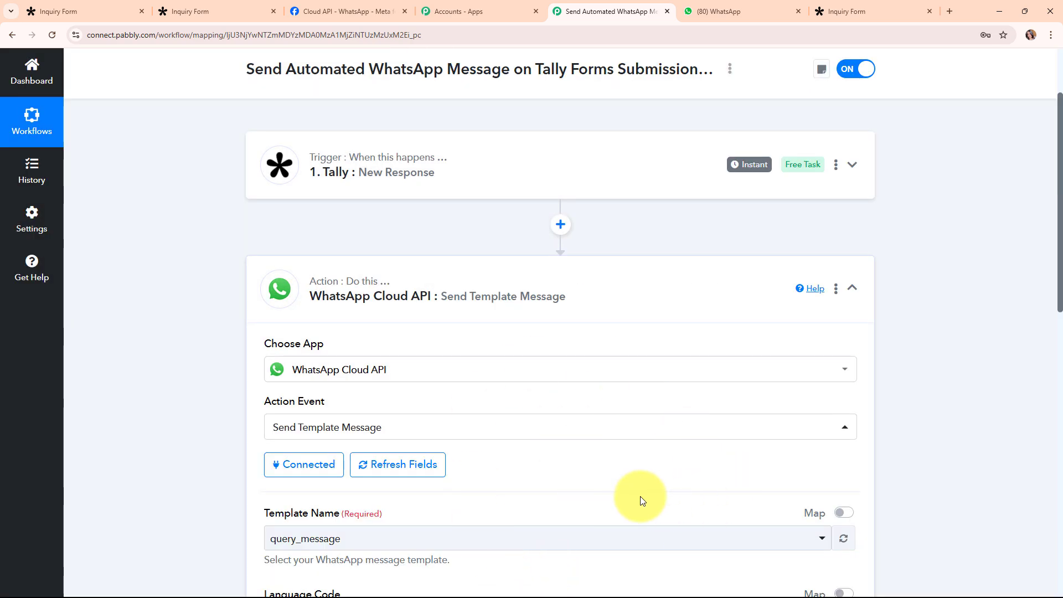
pyautogui.scroll(-4, 626, 450)
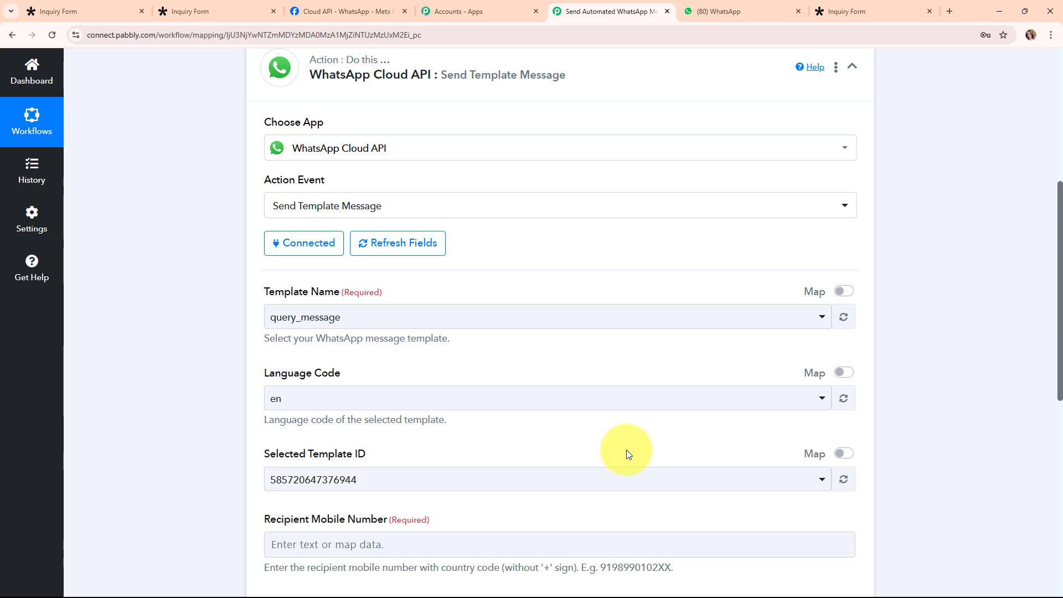
pyautogui.scroll(-3, 626, 449)
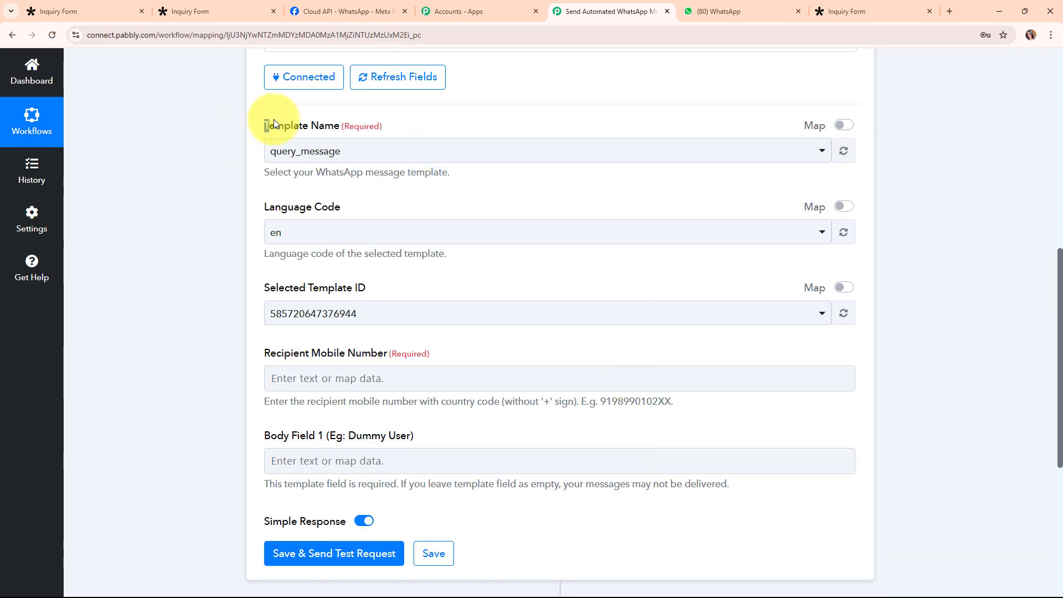
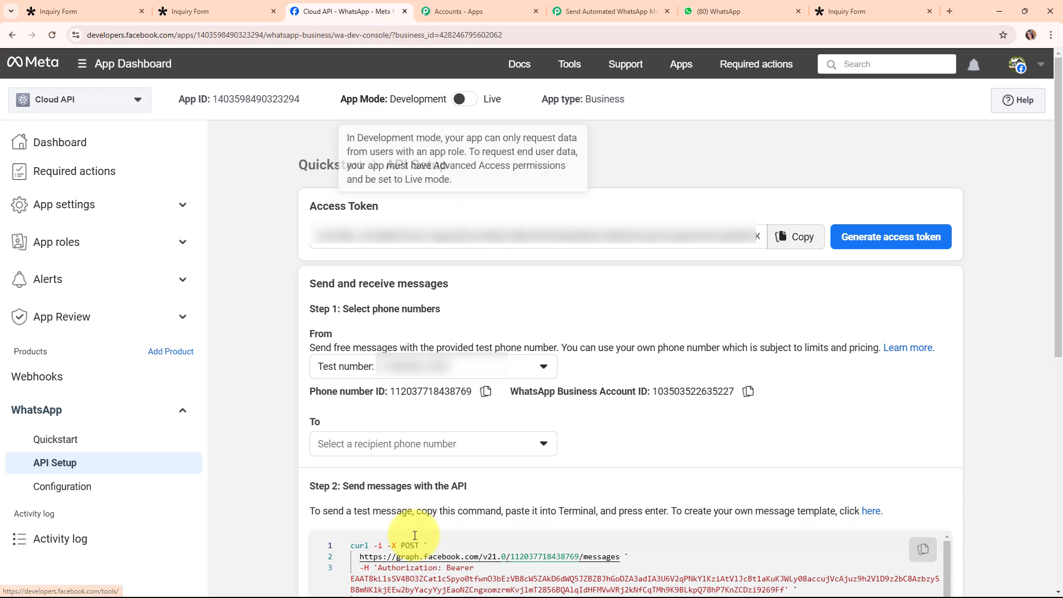
# Step: From API Setup Step 2, open WhatsApp Manager's Message templates list in a new tab
pyautogui.moveTo(673, 510); pyautogui.dragTo(835, 523)
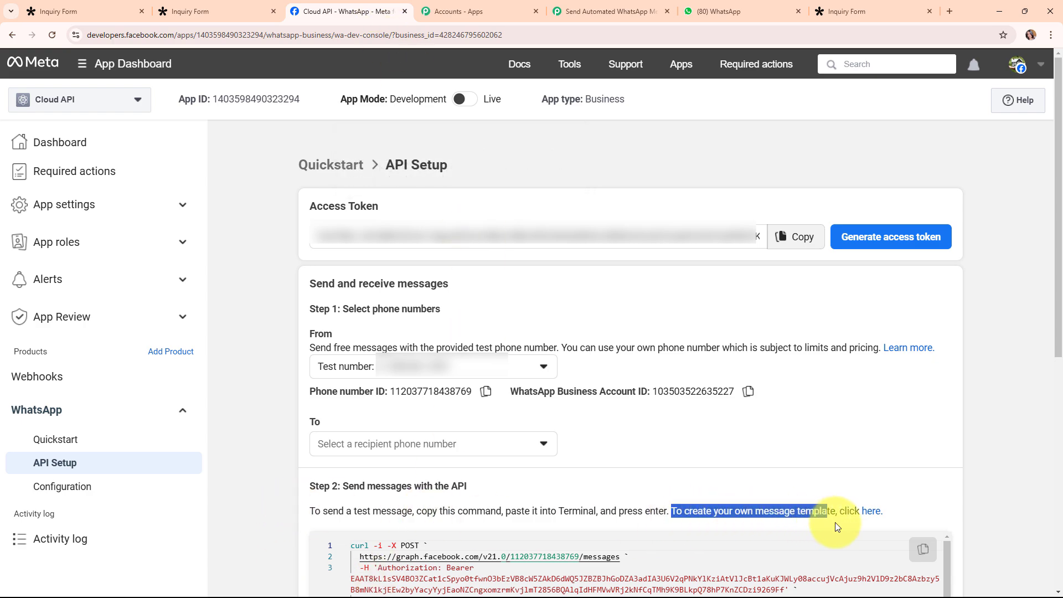
pyautogui.click(877, 512)
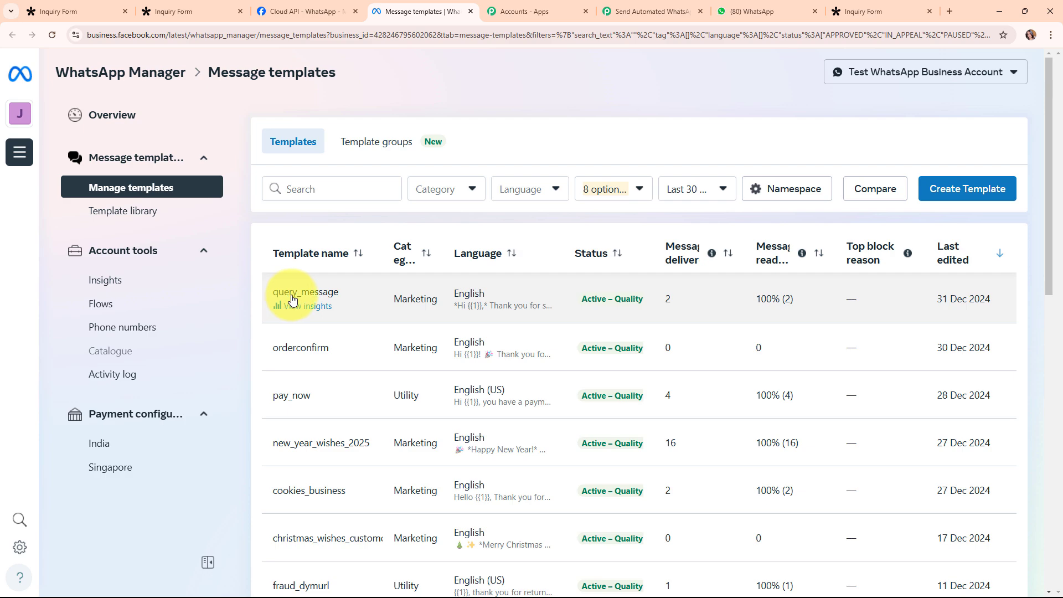
# Step: Open the query_message template and read through its body text
pyautogui.click(475, 299)
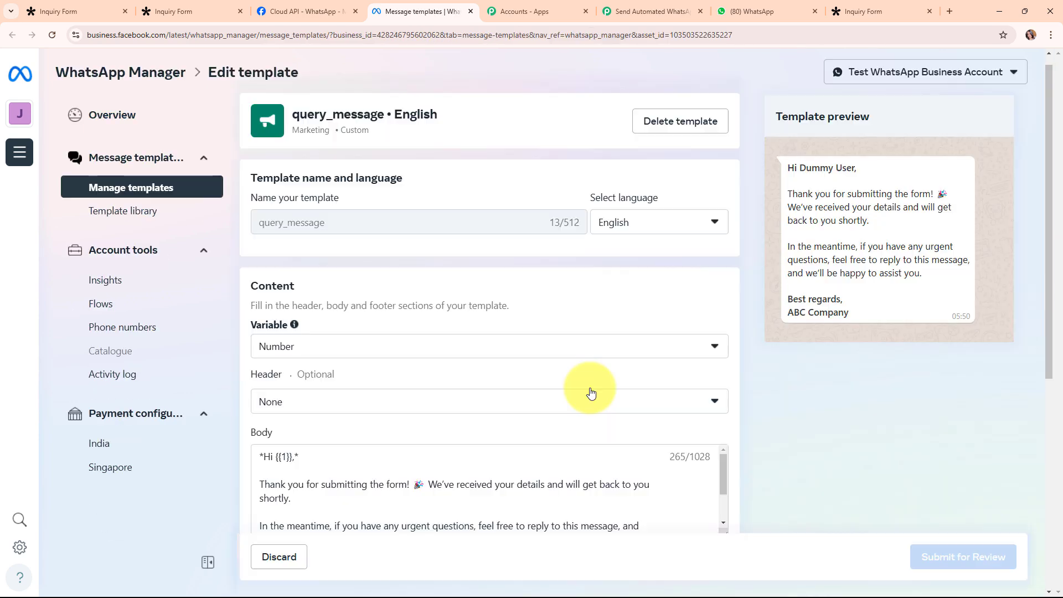
pyautogui.scroll(-4, 588, 391)
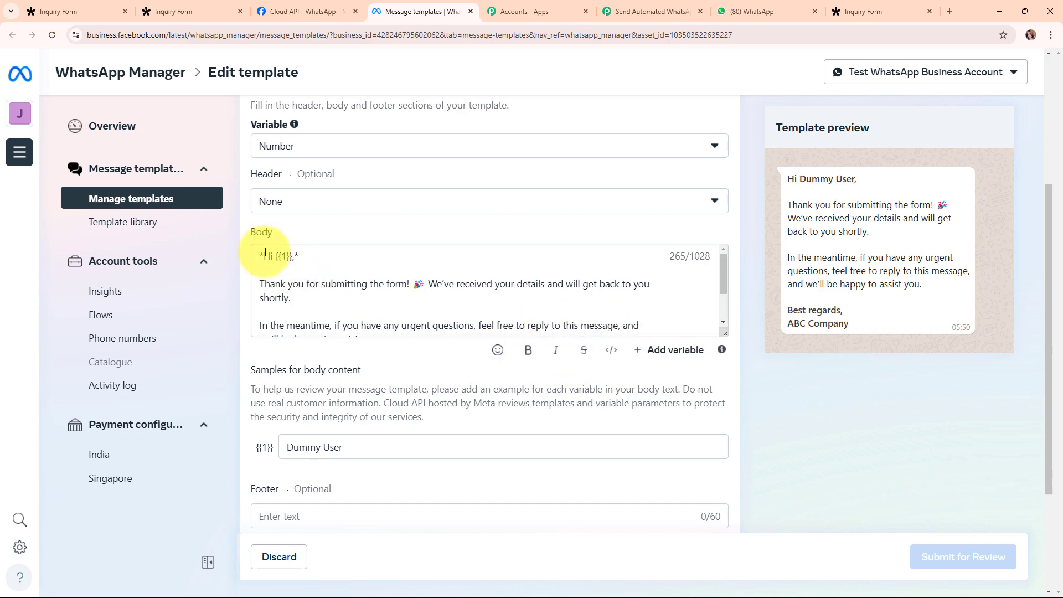
pyautogui.moveTo(263, 256); pyautogui.dragTo(325, 302)
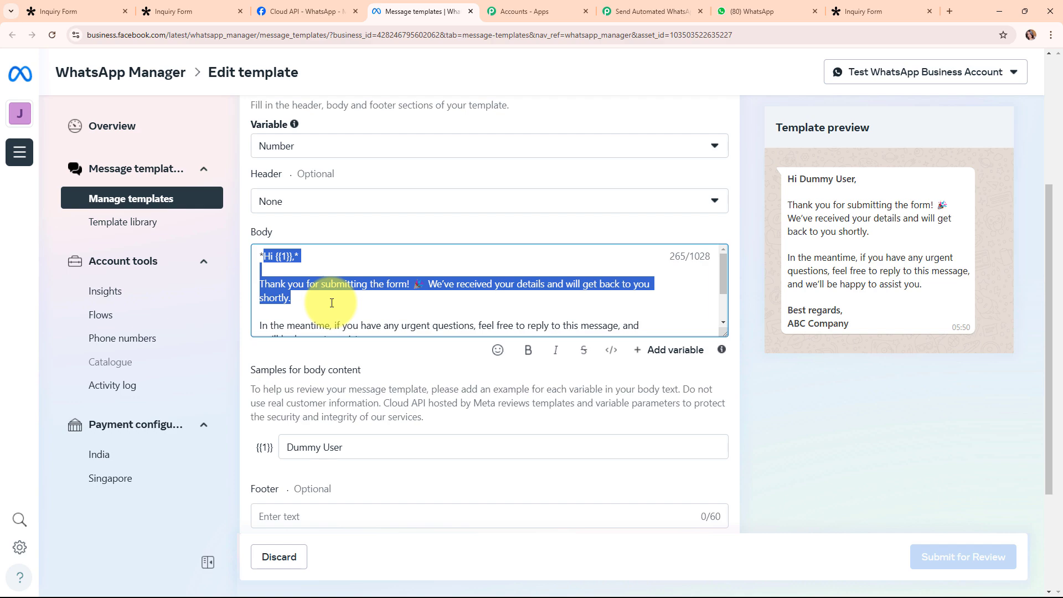
pyautogui.moveTo(332, 303); pyautogui.dragTo(382, 322)
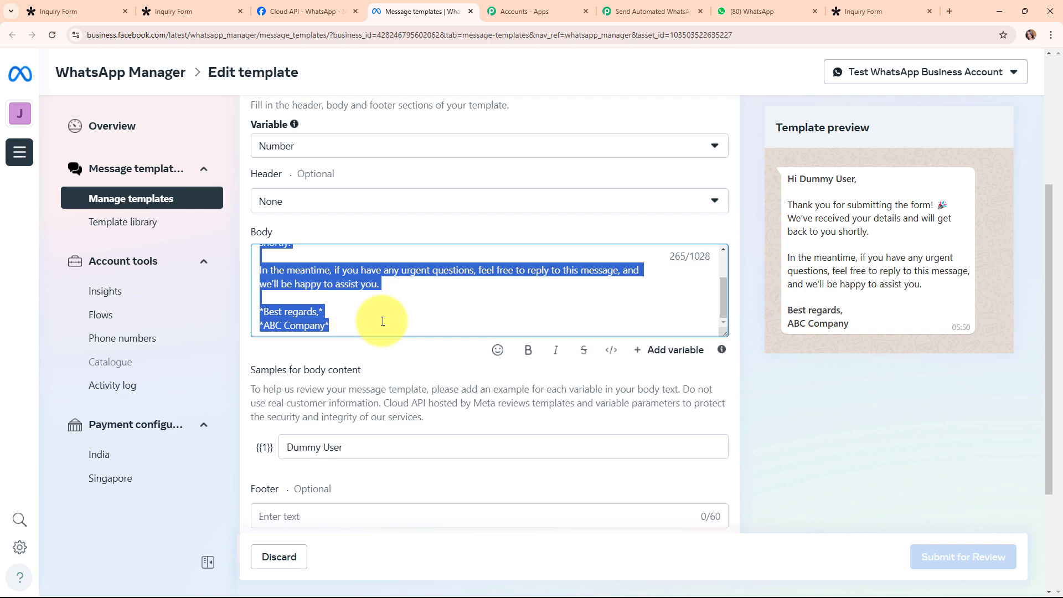
pyautogui.click(383, 321)
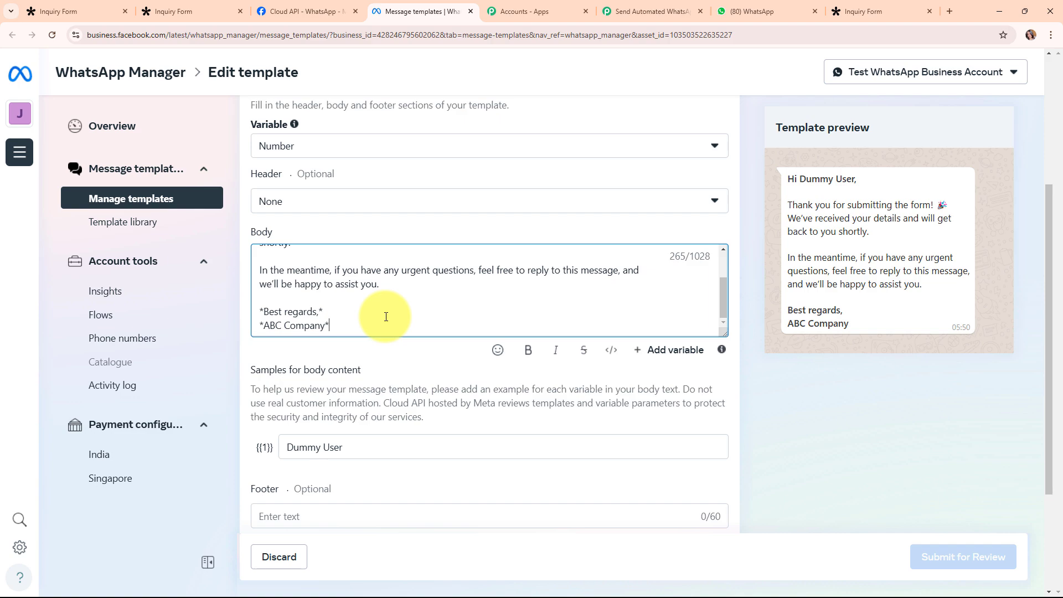
# Step: Inspect the {{1}} name variable in the greeting, then go back to the Pabbly workflow
pyautogui.scroll(2, 386, 317)
pyautogui.click(274, 256)
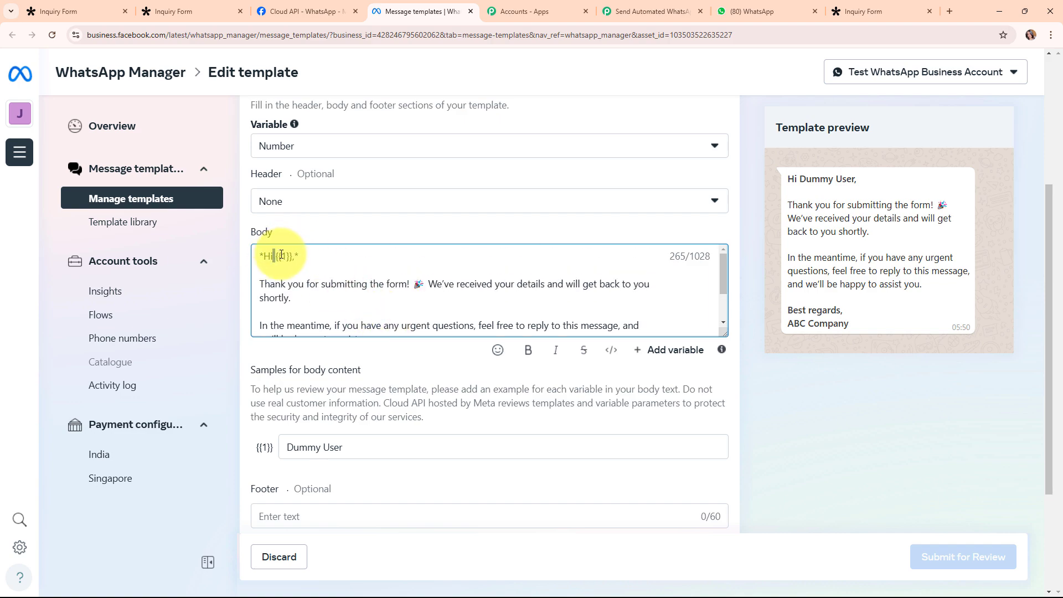
pyautogui.keyDown('shift'); pyautogui.click(301, 256); pyautogui.keyUp('shift')
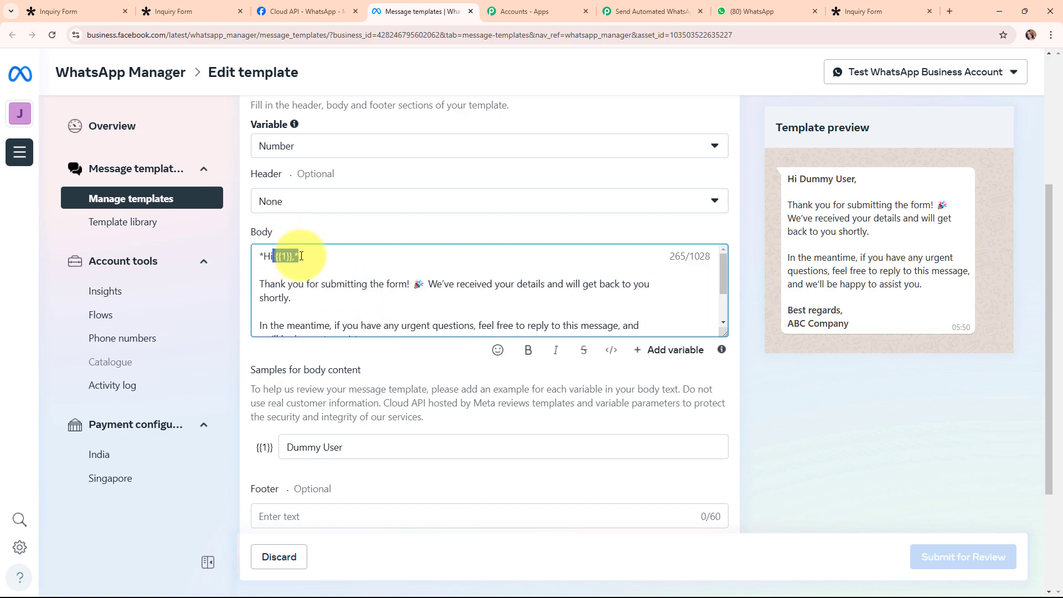
pyautogui.click(336, 260)
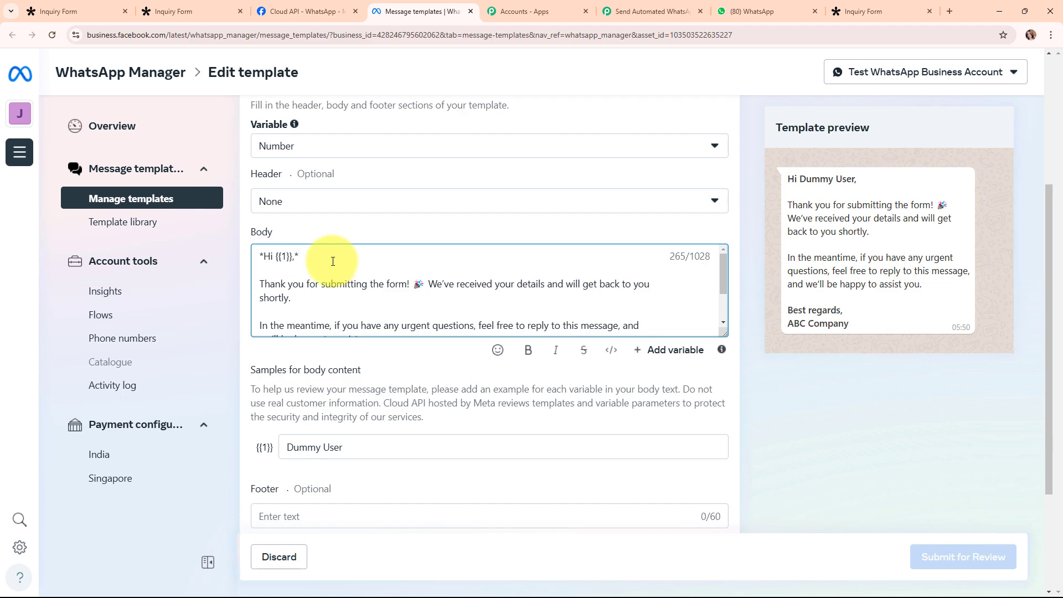
pyautogui.scroll(4, 332, 264)
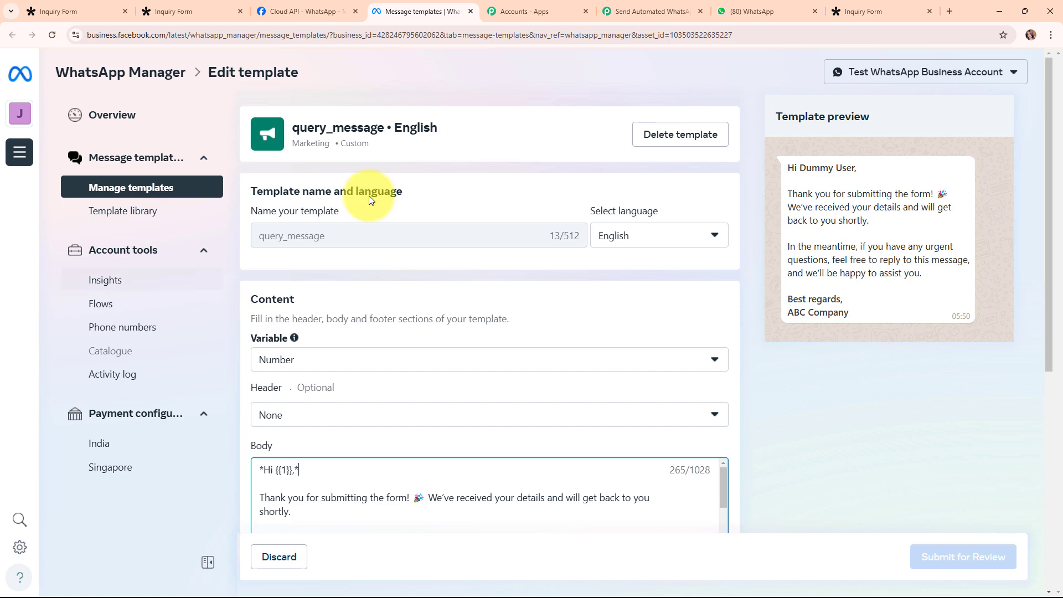
pyautogui.click(695, 4)
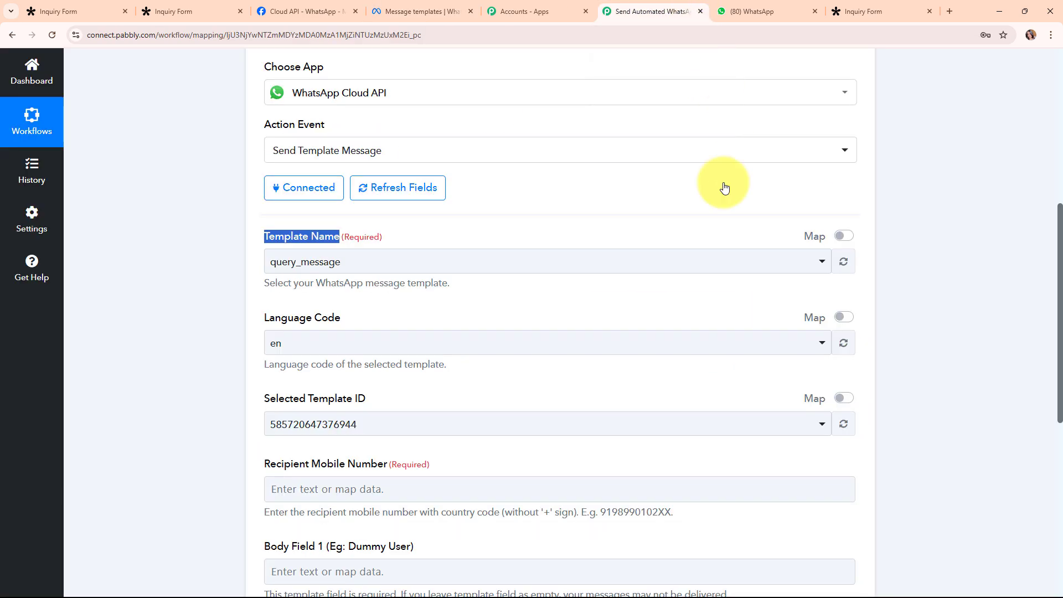
# Step: Keep query_message as the template and check its language code en and template ID
pyautogui.click(453, 271)
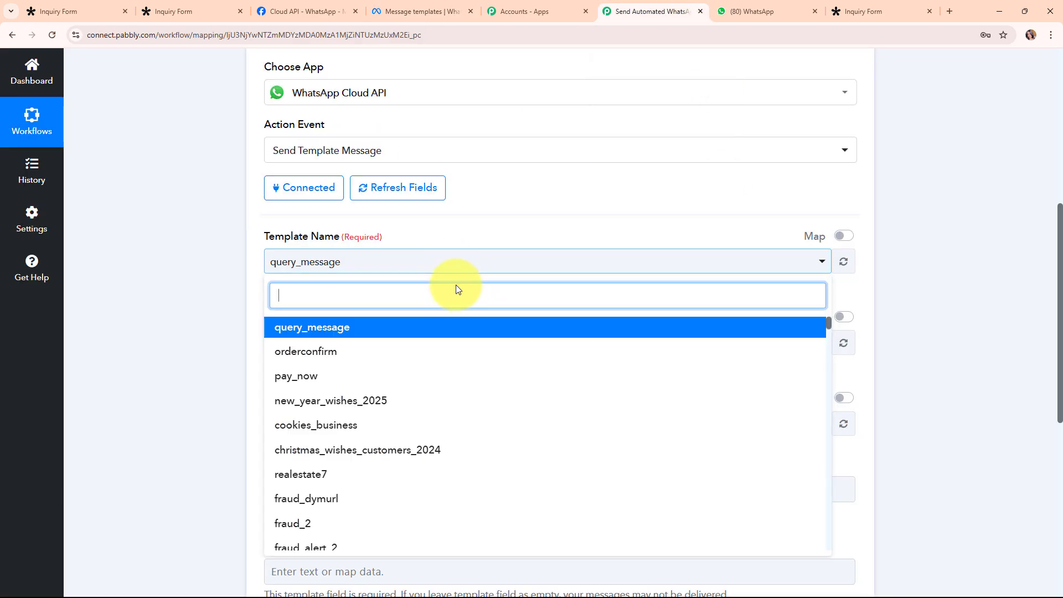
pyautogui.click(458, 323)
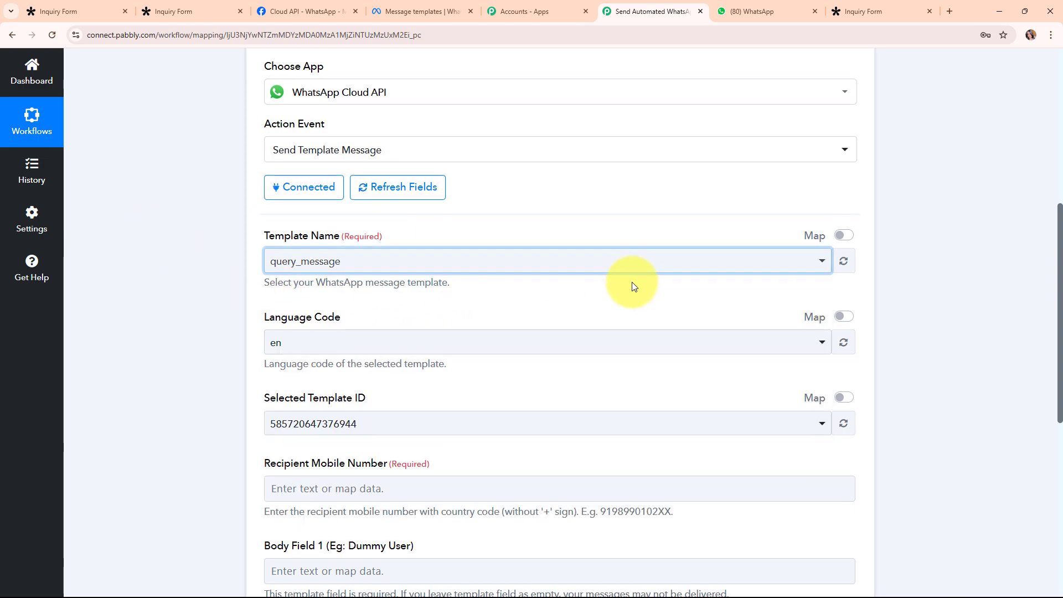
pyautogui.scroll(-2, 486, 251)
pyautogui.moveTo(251, 207); pyautogui.dragTo(332, 271)
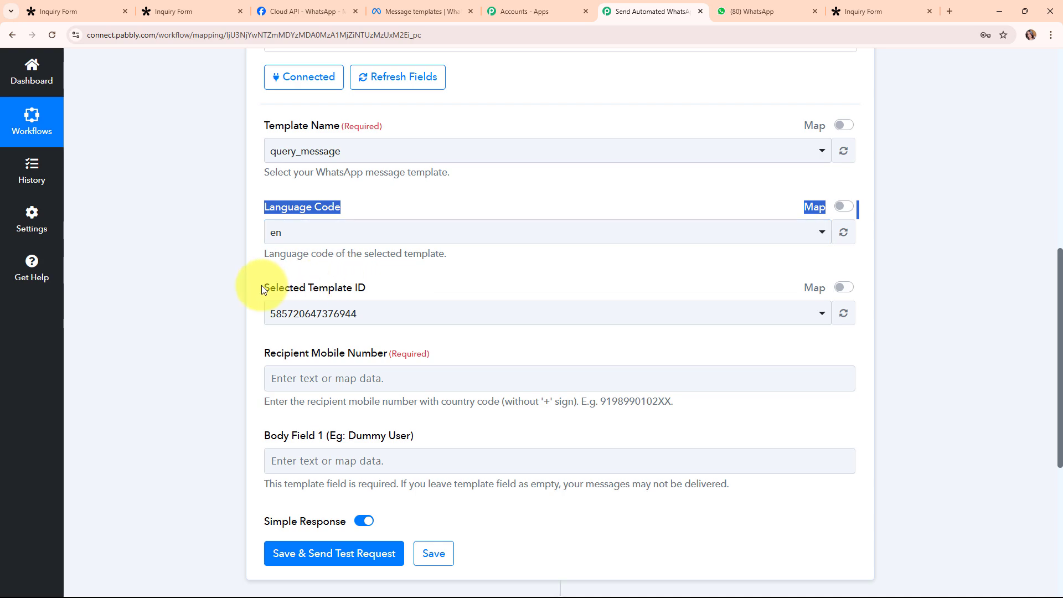
pyautogui.moveTo(263, 287); pyautogui.dragTo(380, 289)
pyautogui.click(475, 297)
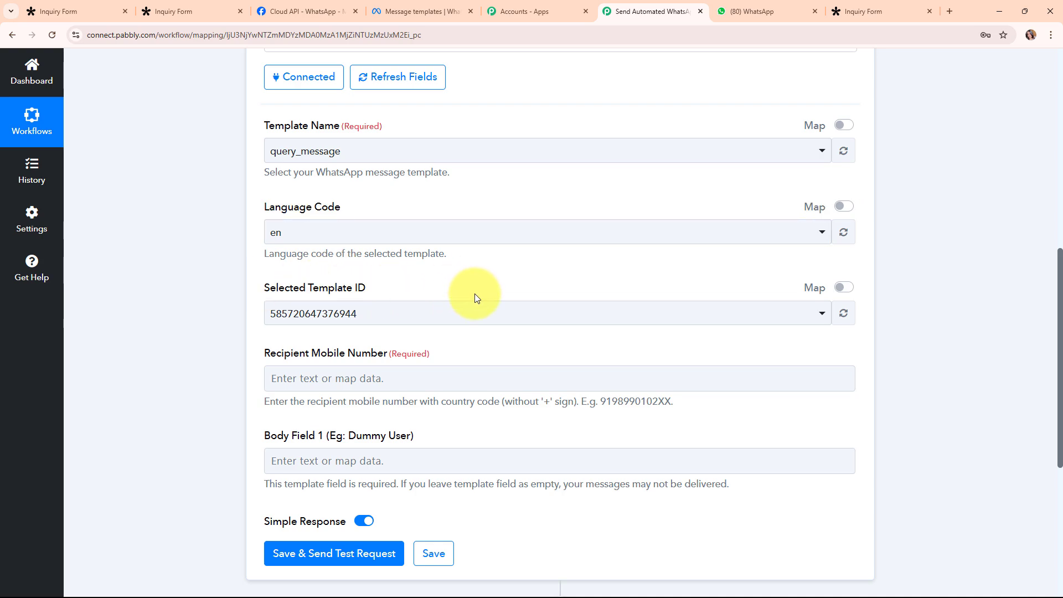
# Step: Bring up the Tally trigger data list for the Recipient Mobile Number field
pyautogui.scroll(-2, 474, 293)
pyautogui.moveTo(263, 243); pyautogui.dragTo(404, 247)
pyautogui.click(537, 235)
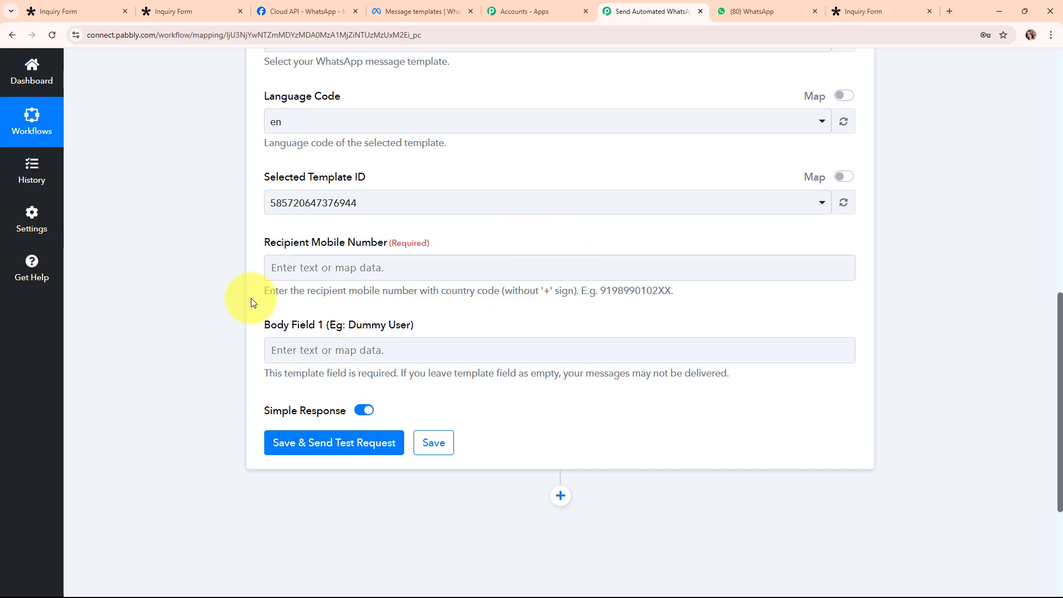
pyautogui.click(293, 262)
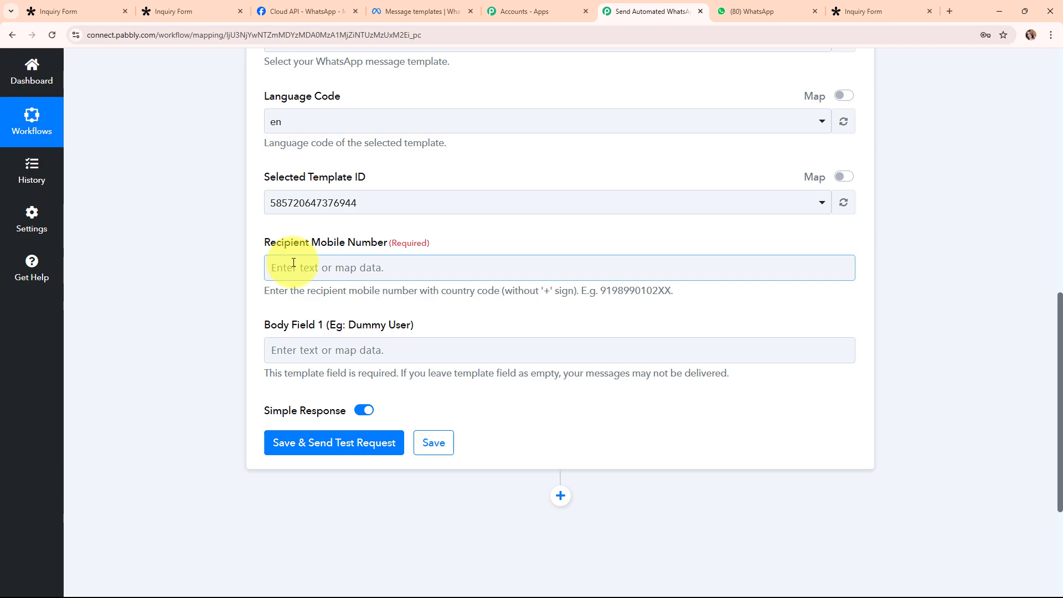
pyautogui.click(294, 263)
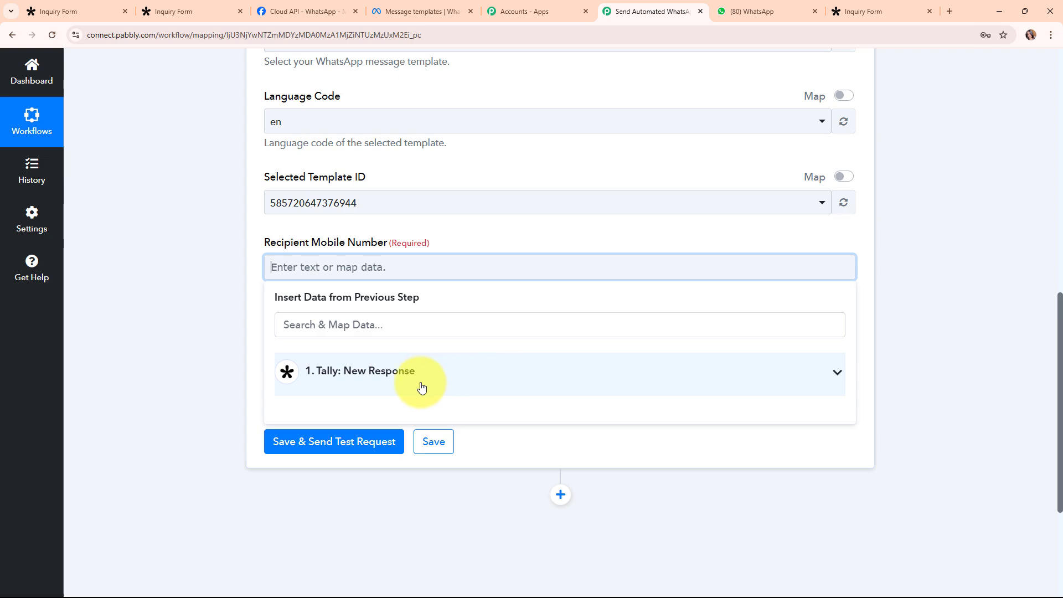
# Step: Map the Tally Phone Number to Recipient Mobile Number
pyautogui.click(404, 387)
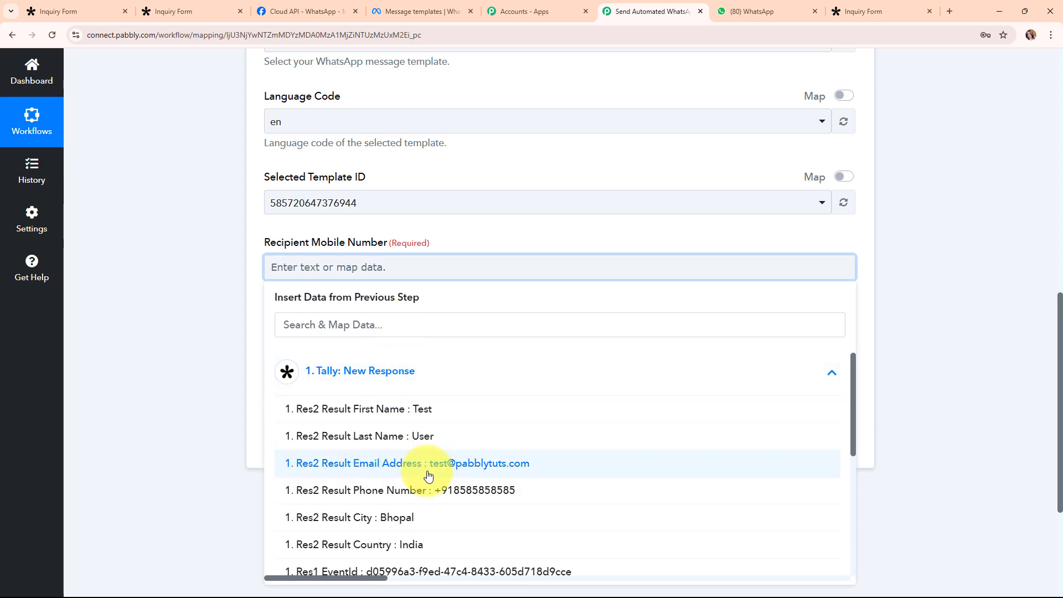
pyautogui.click(467, 493)
pyautogui.click(208, 386)
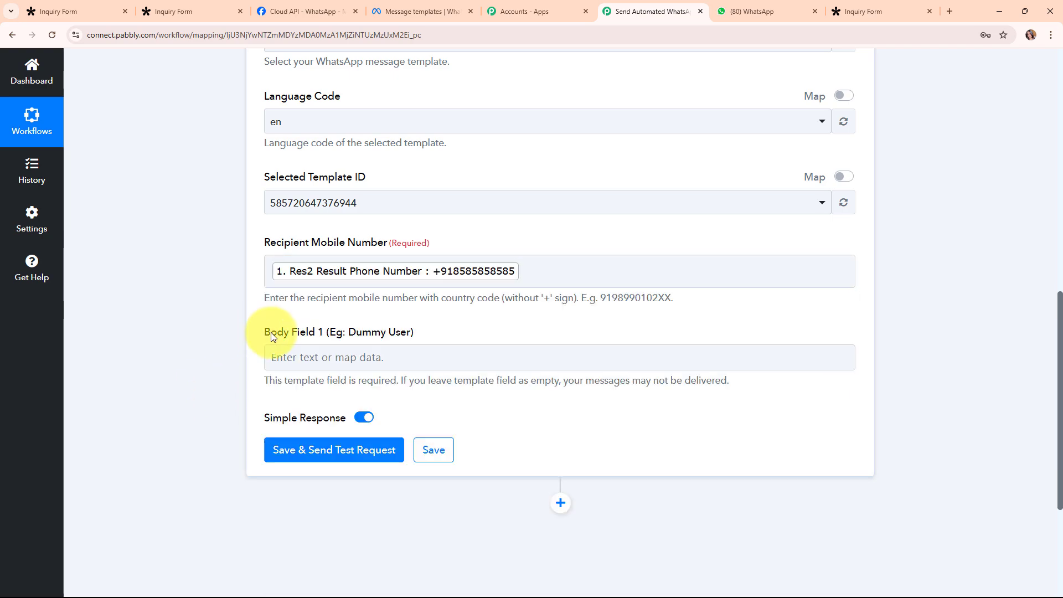
# Step: Fill Body Field 1 with the Tally respondent's First Name and Last Name
pyautogui.moveTo(261, 331); pyautogui.dragTo(441, 340)
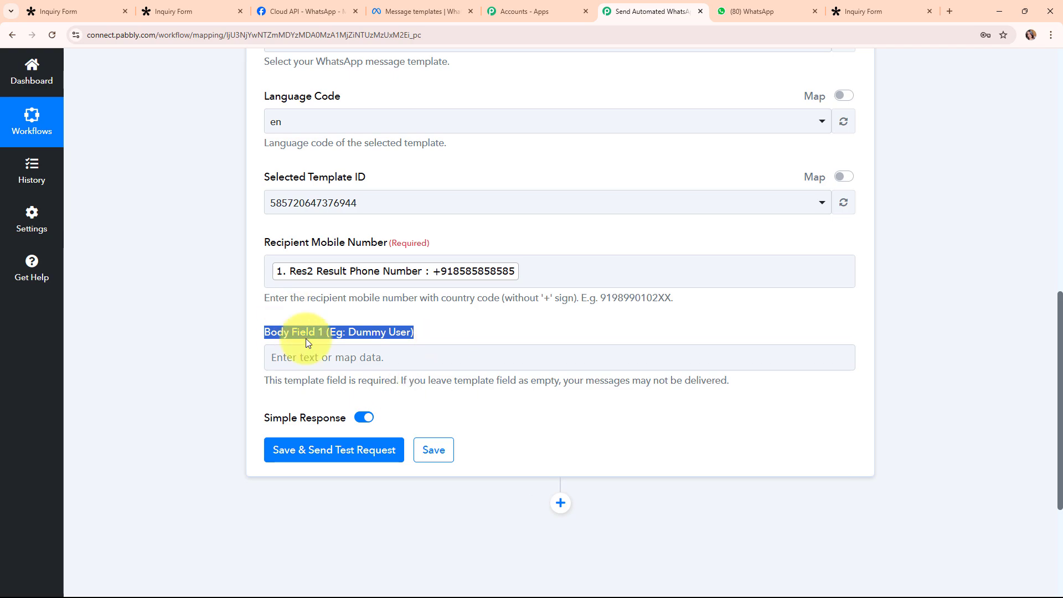
pyautogui.click(276, 361)
pyautogui.click(276, 362)
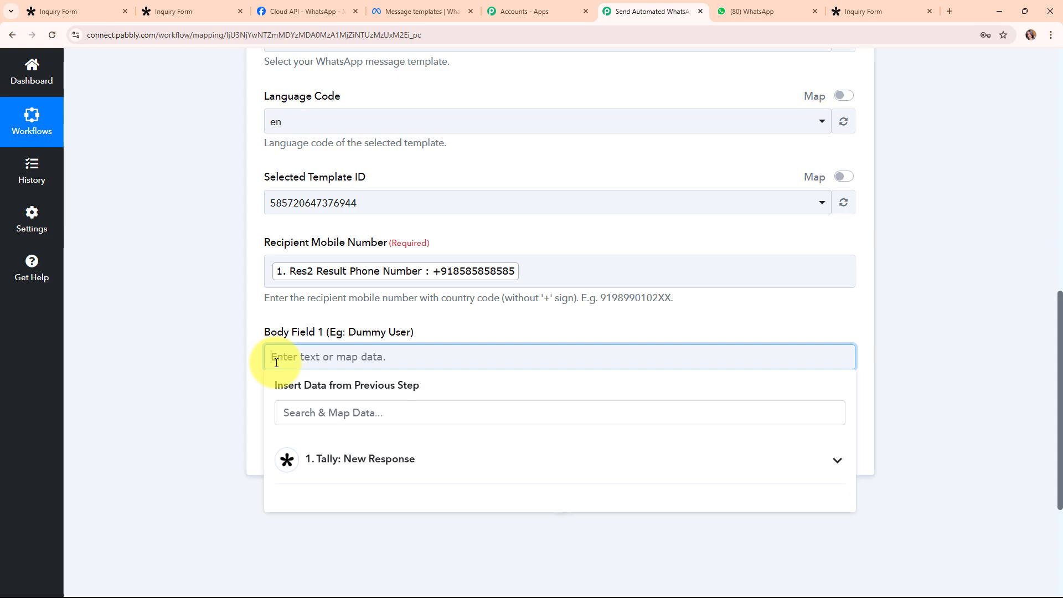
pyautogui.click(410, 460)
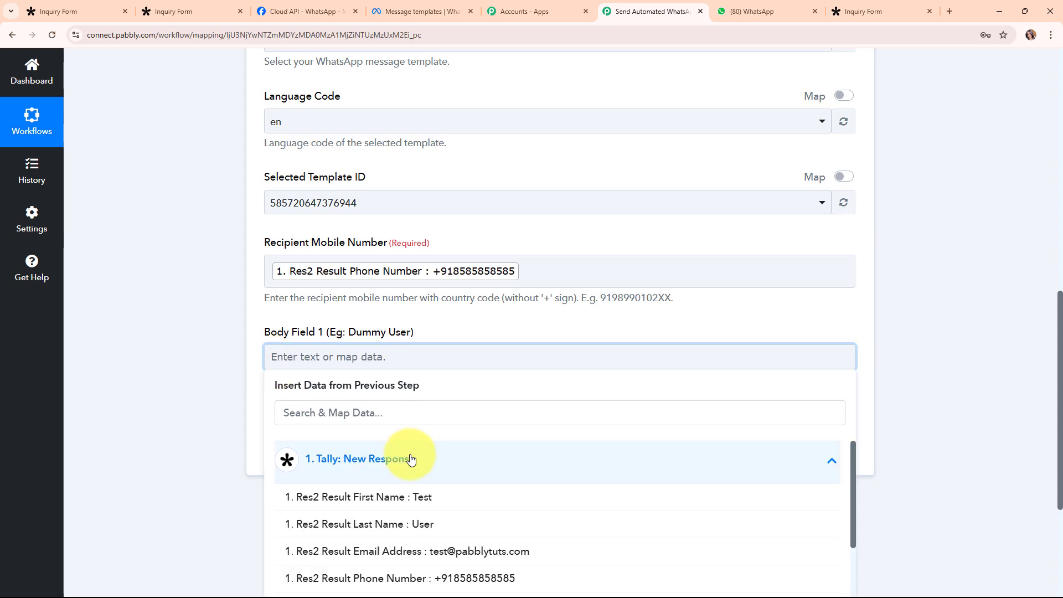
pyautogui.click(414, 497)
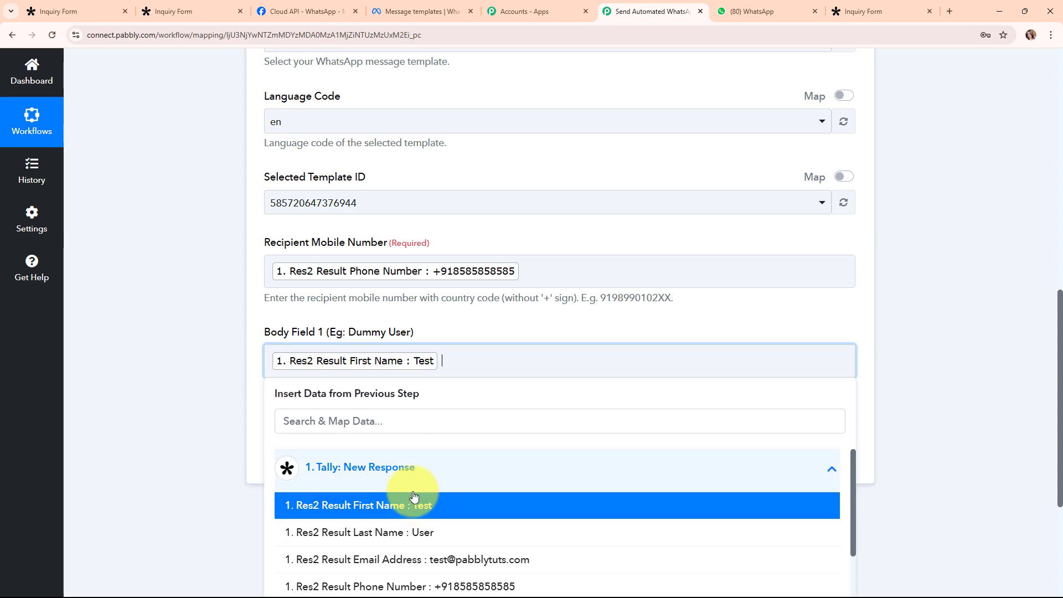
pyautogui.click(415, 532)
pyautogui.click(180, 355)
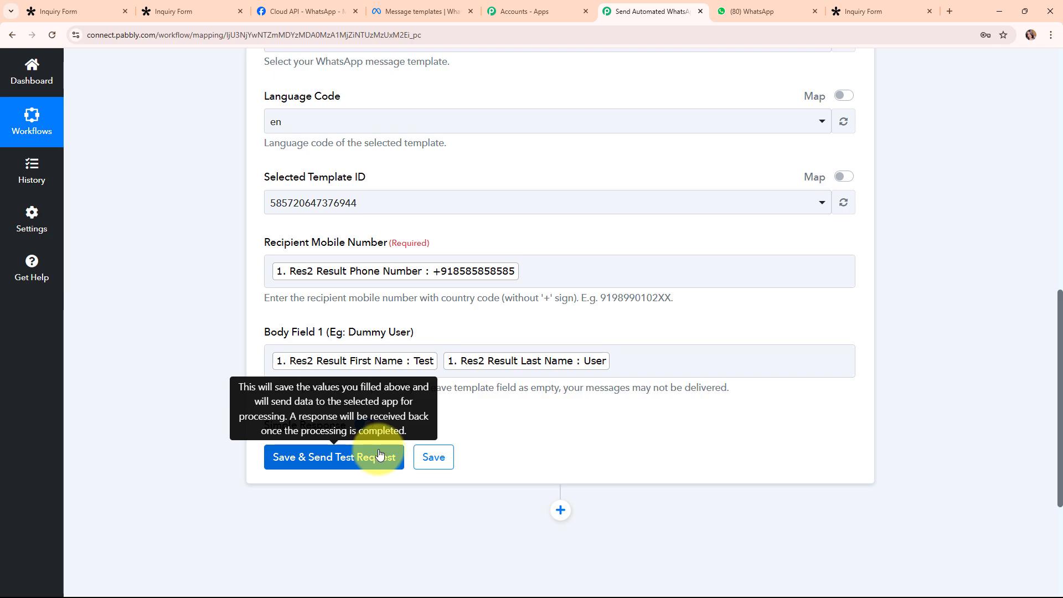
pyautogui.click(536, 268)
# Step: Replace the mapped recipient with a fixed number with country code and send a test message
pyautogui.press('BackSpace')
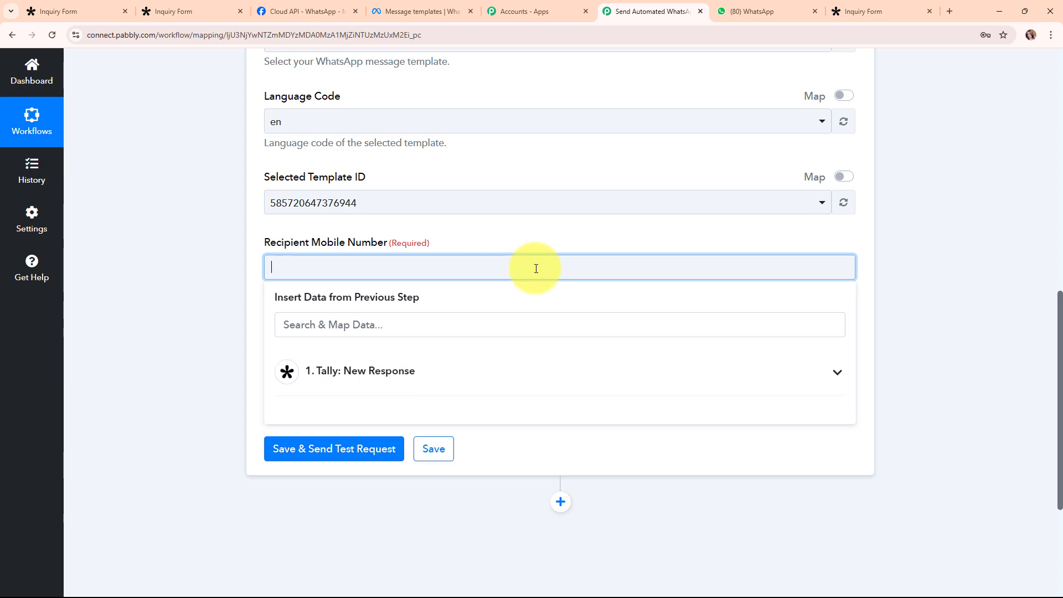
pyautogui.write('+918')
pyautogui.click(204, 317)
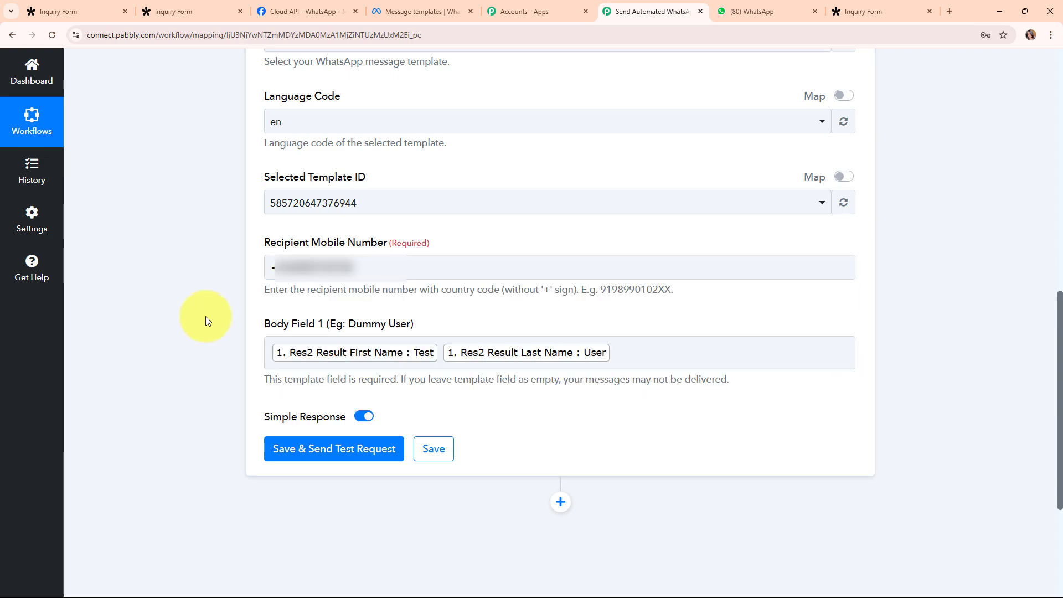
pyautogui.click(341, 448)
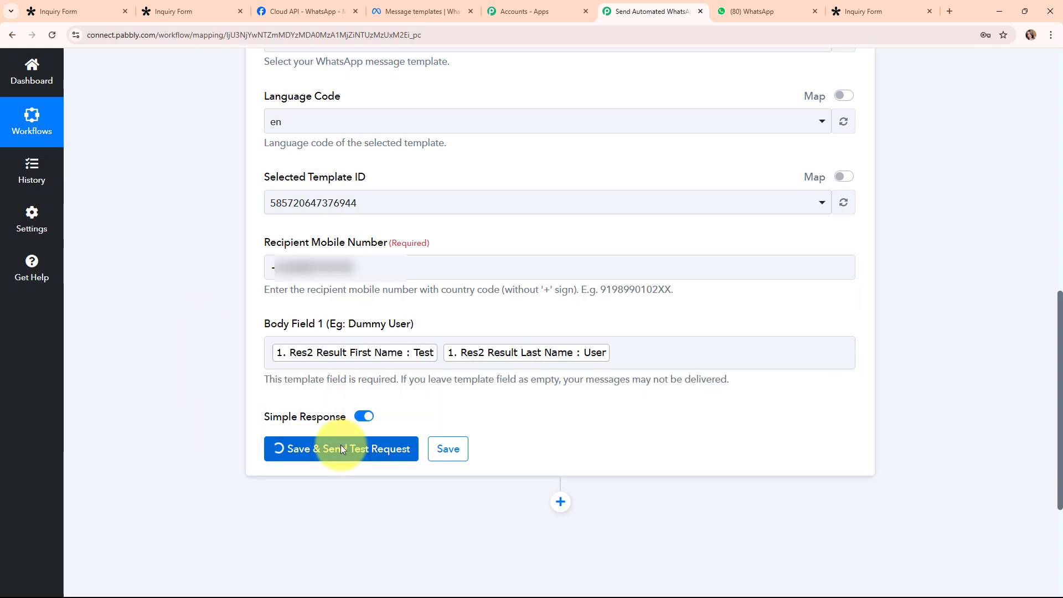
pyautogui.click(341, 447)
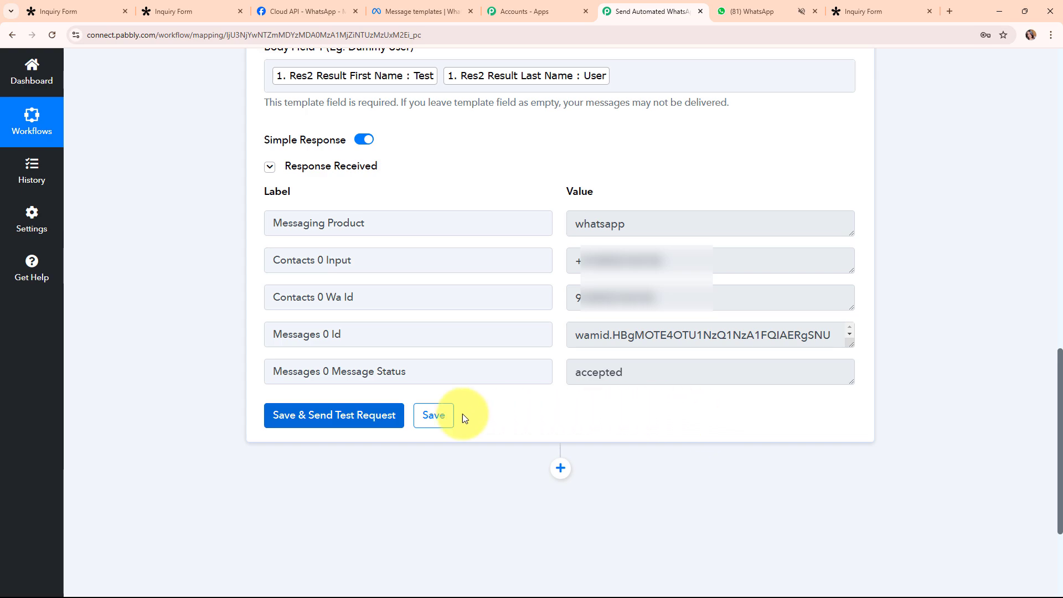
pyautogui.click(782, 5)
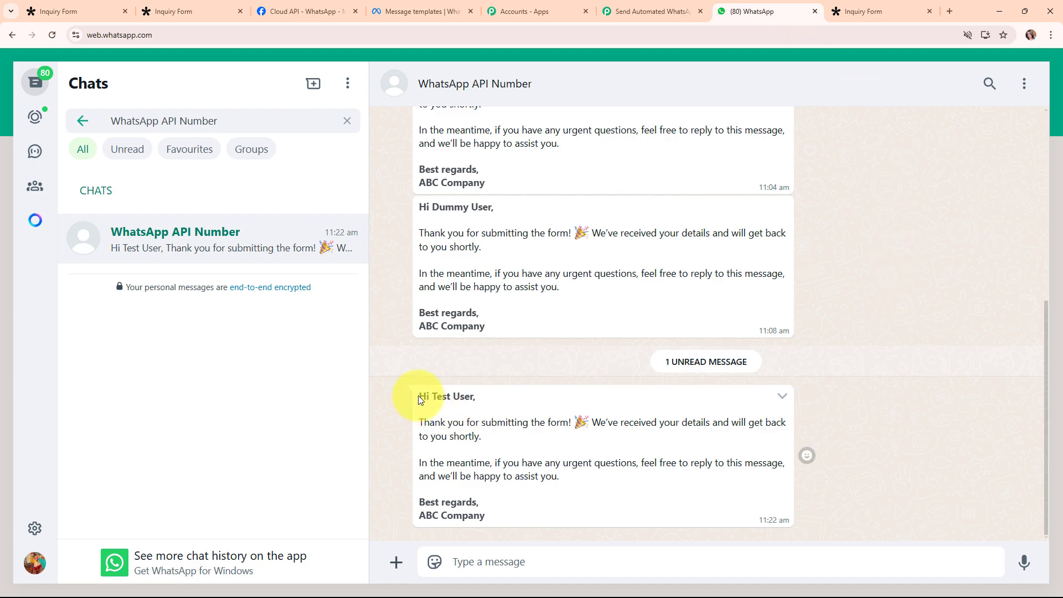
# Step: Read the 'Hi Test User, Thank you for submitting the form!' message in WhatsApp, then return to Pabbly
pyautogui.moveTo(417, 396); pyautogui.dragTo(504, 410)
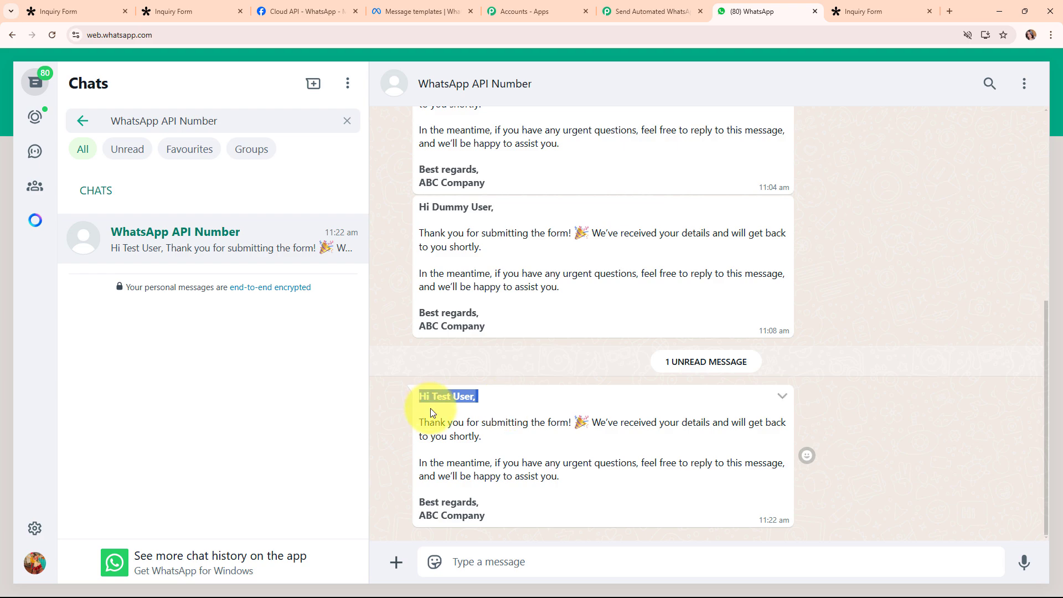
pyautogui.moveTo(421, 421); pyautogui.dragTo(746, 475)
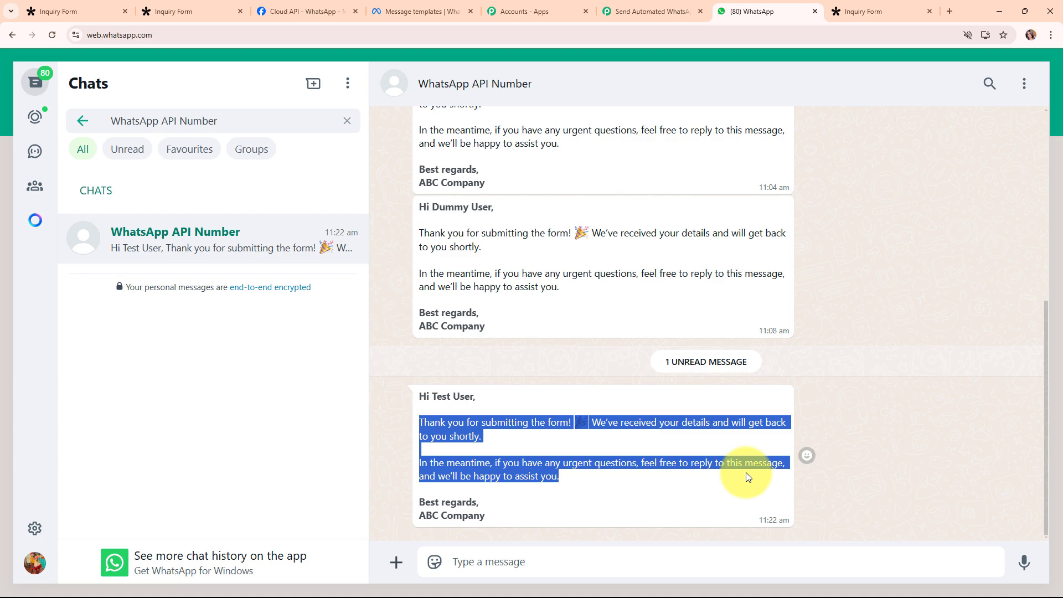
pyautogui.moveTo(746, 473); pyautogui.dragTo(718, 524)
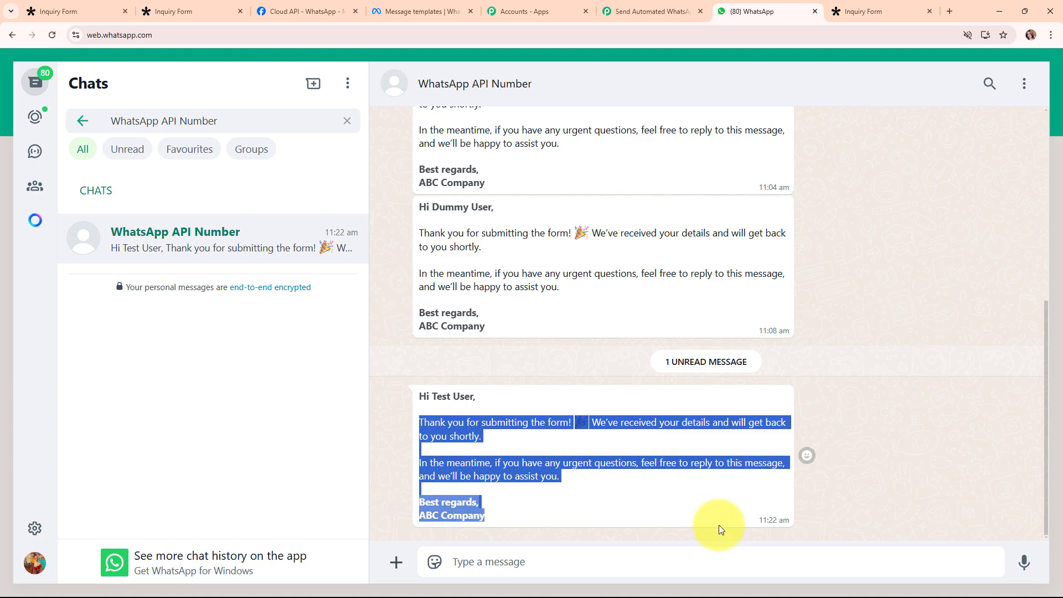
pyautogui.click(694, 411)
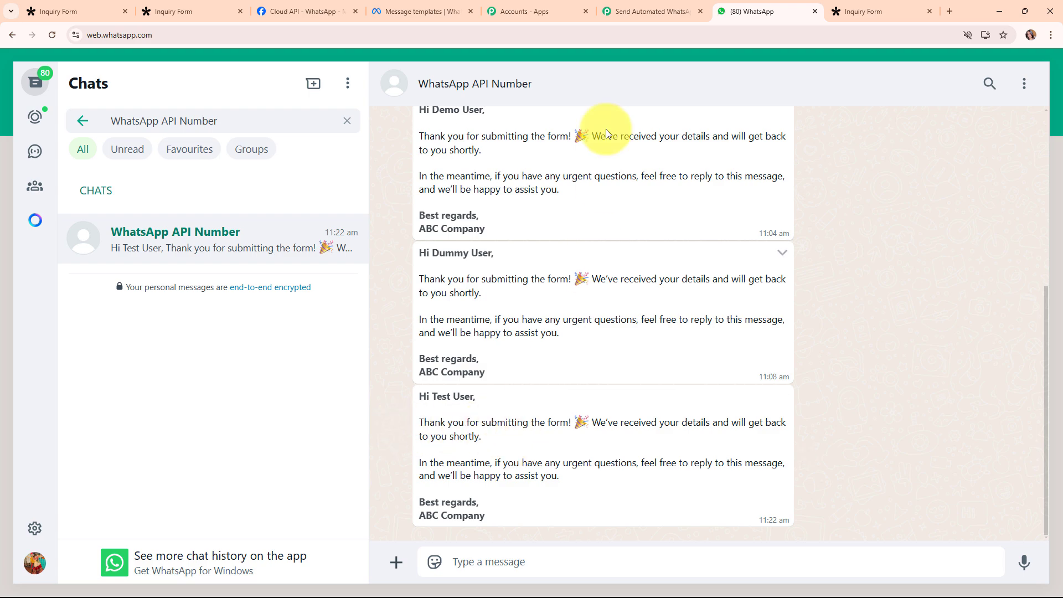
pyautogui.click(658, 4)
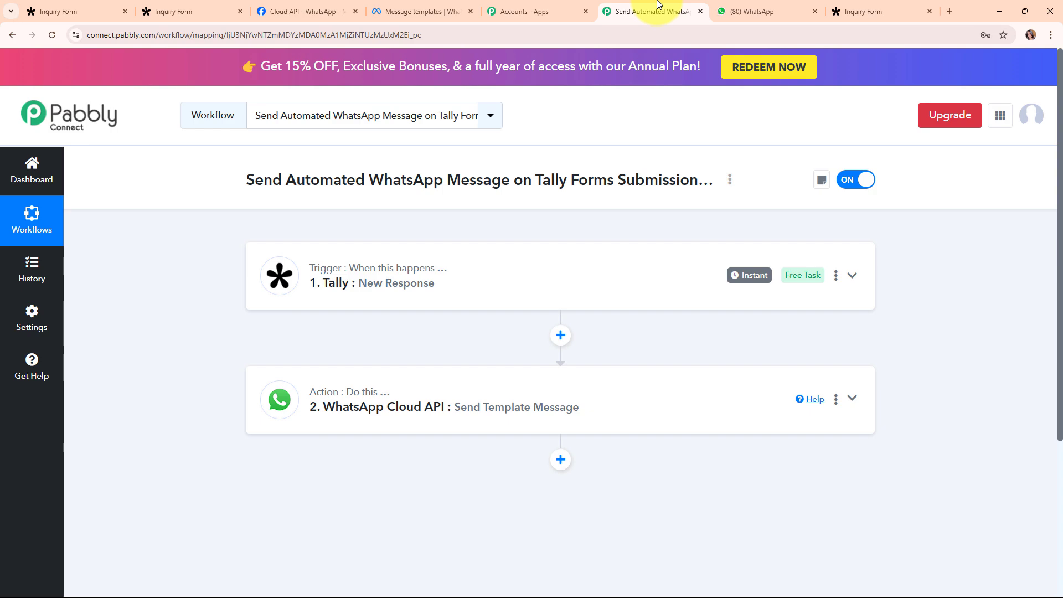